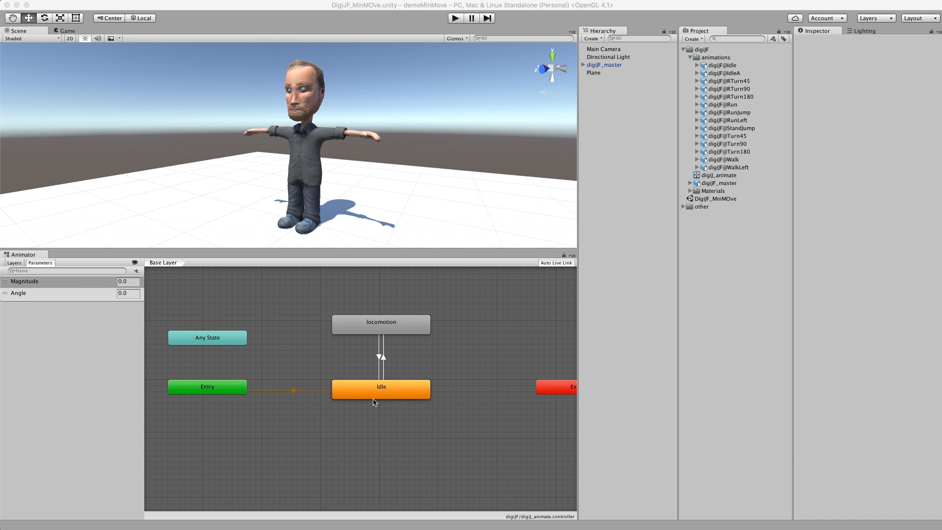
Step: Review the presentation slides showing the planned animation state diagram and controller movement
{"action": "left_click_drag", "start_coordinate": [383, 189], "coordinate": [290, 237], "text": "alt"}
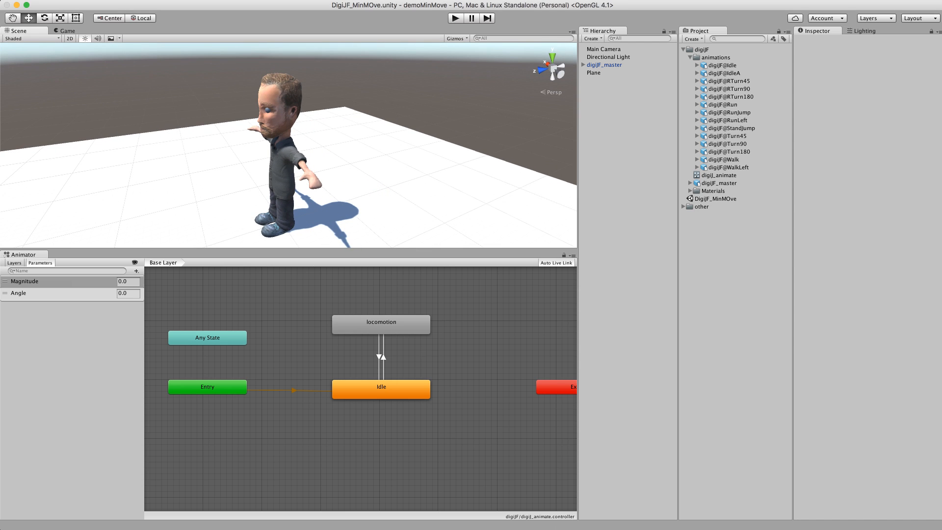
{"action": "left_click_drag", "start_coordinate": [652, 529], "coordinate": [354, 145]}
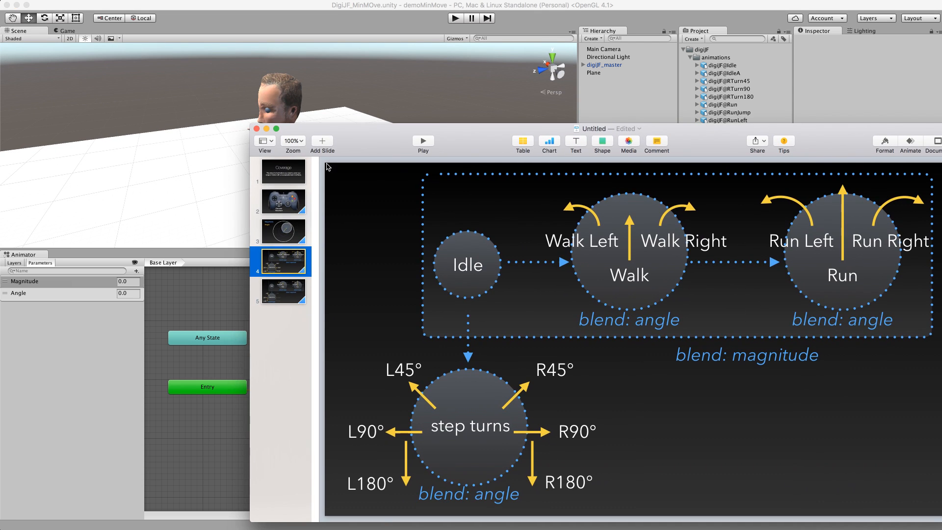
{"action": "left_click", "coordinate": [268, 206]}
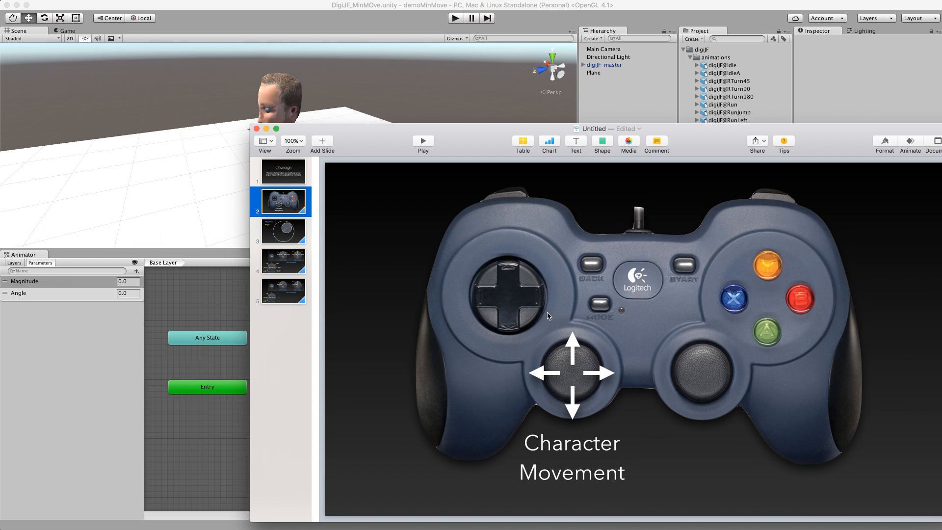
{"action": "key", "text": "super+m"}
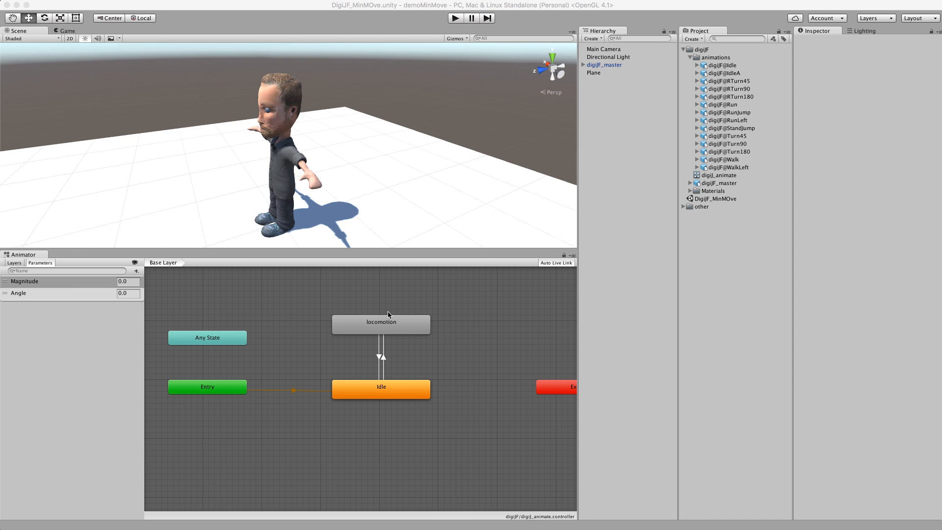
Step: Create a new state from a new blend tree in the base layer and open it
{"action": "left_click", "coordinate": [397, 427]}
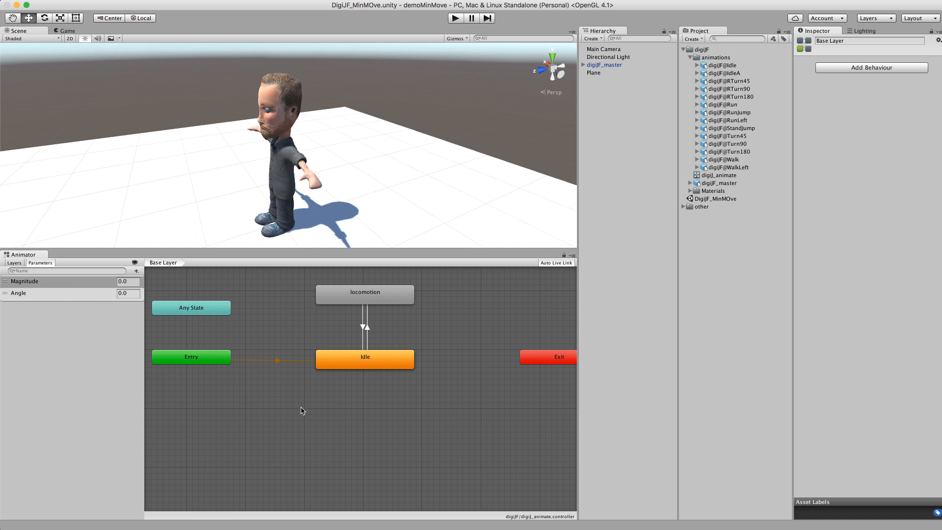
{"action": "right_click", "coordinate": [271, 423]}
{"action": "mouse_move", "coordinate": [274, 429]}
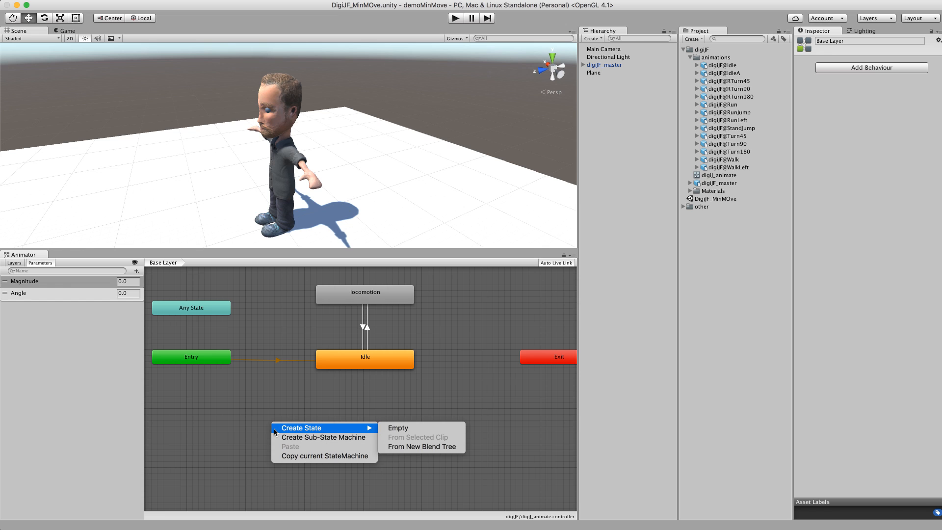
{"action": "left_click", "coordinate": [409, 447]}
{"action": "left_click", "coordinate": [338, 440]}
{"action": "double_click", "coordinate": [337, 438]}
Step: Set the blend tree's parameter to Angle
{"action": "left_click", "coordinate": [848, 41]}
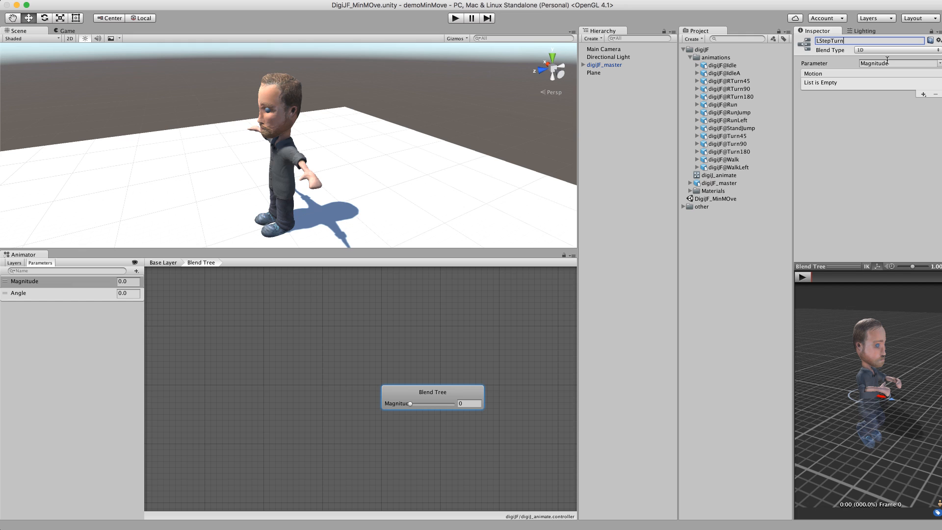
{"action": "left_click", "coordinate": [939, 67]}
{"action": "left_click", "coordinate": [938, 76]}
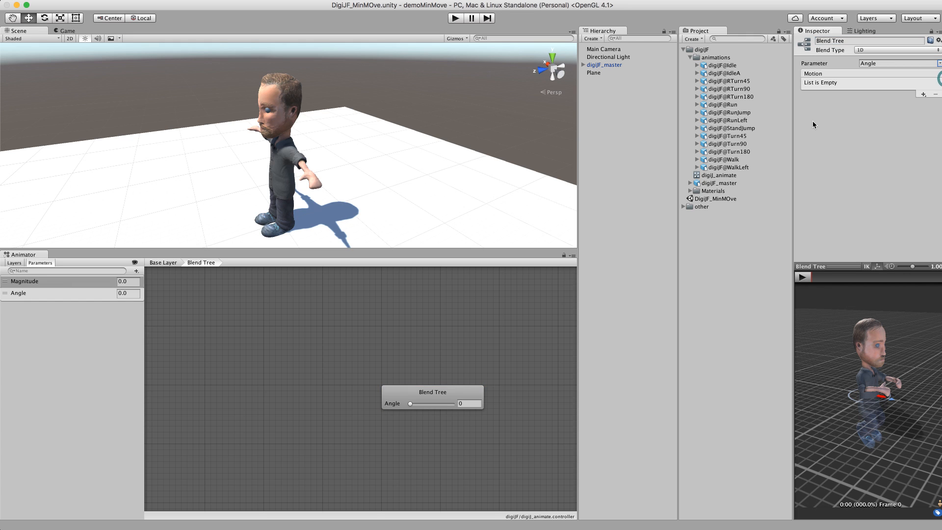
Step: Add four motion fields to the blend tree
{"action": "left_click", "coordinate": [444, 393]}
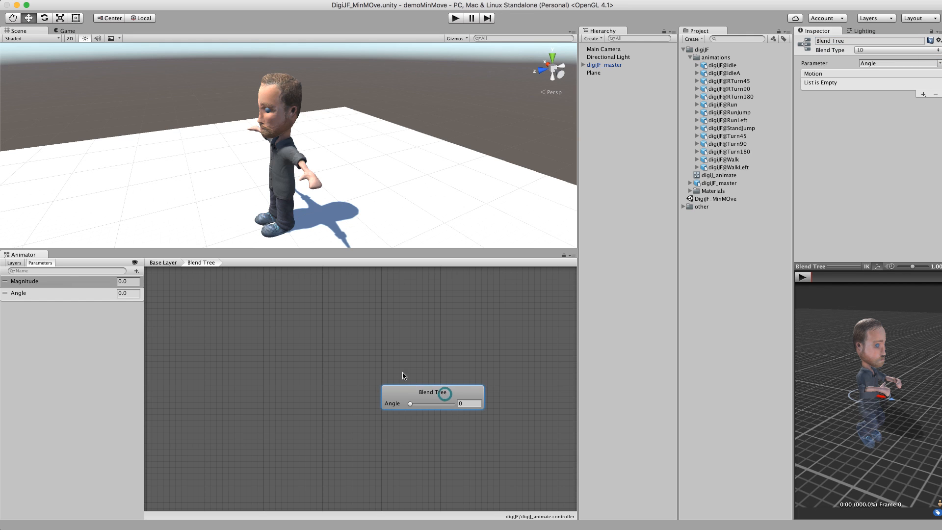
{"action": "left_click_drag", "start_coordinate": [507, 367], "coordinate": [426, 347], "text": "alt"}
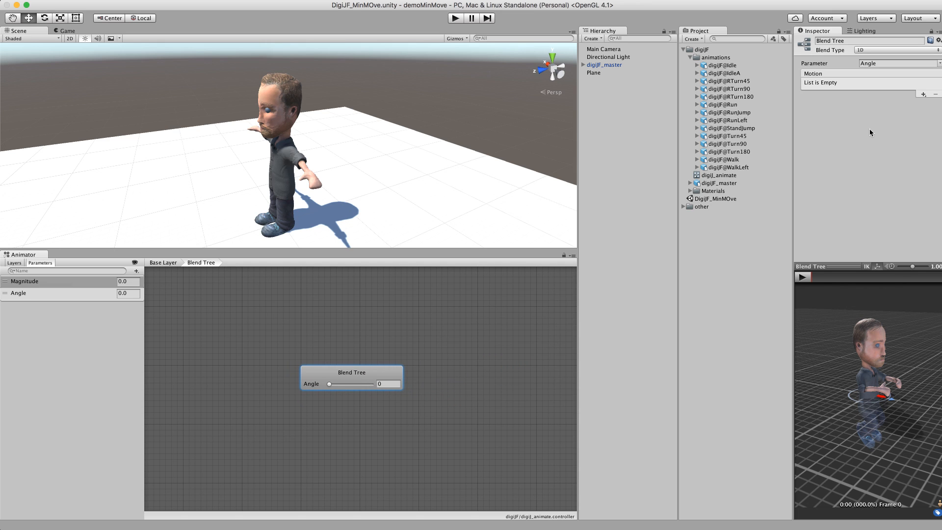
{"action": "left_click", "coordinate": [924, 95]}
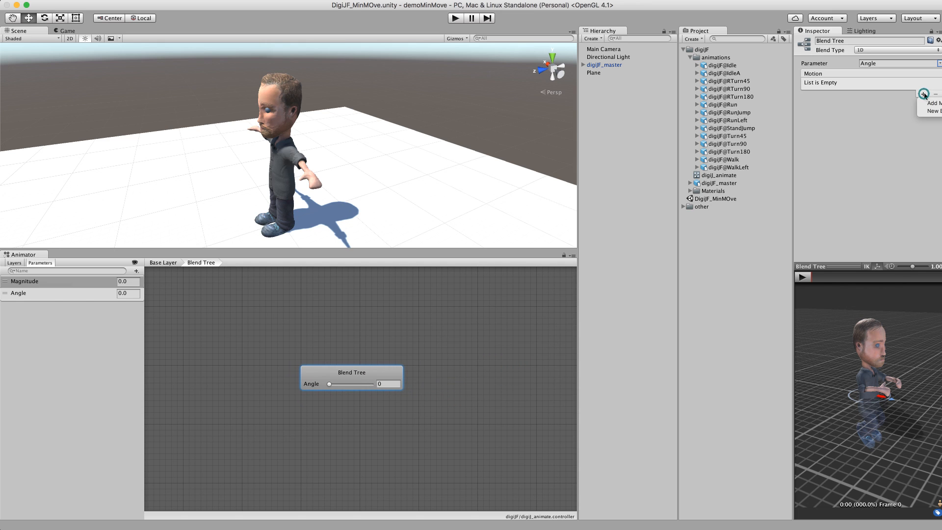
{"action": "left_click", "coordinate": [926, 103]}
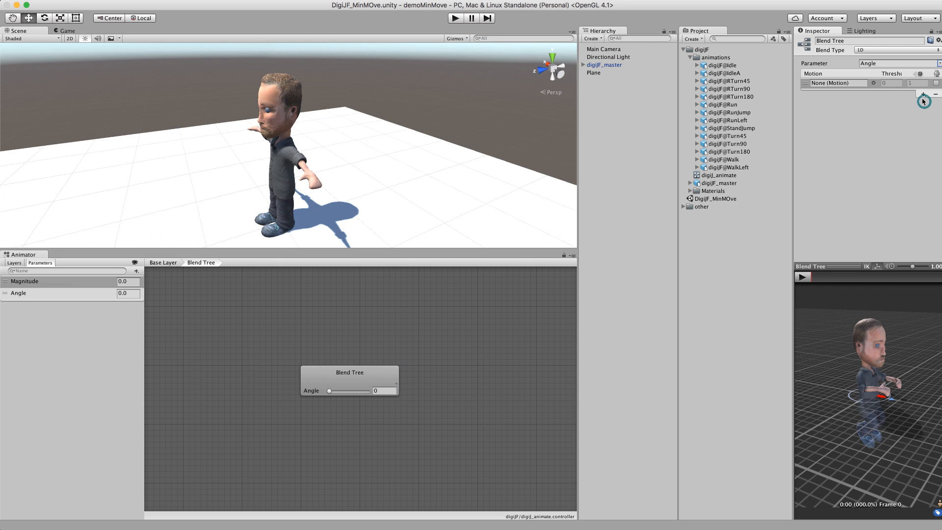
{"action": "left_click", "coordinate": [924, 146]}
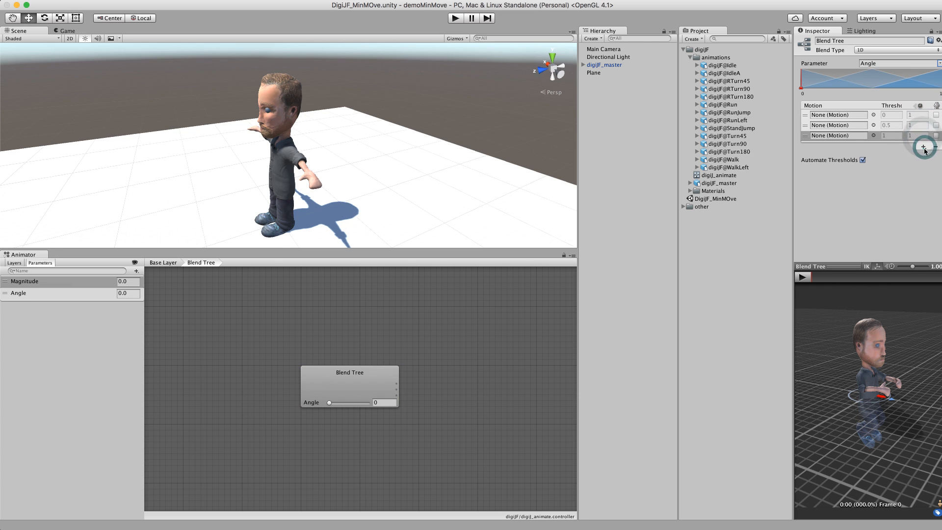
{"action": "left_click", "coordinate": [924, 147]}
{"action": "left_click", "coordinate": [903, 170]}
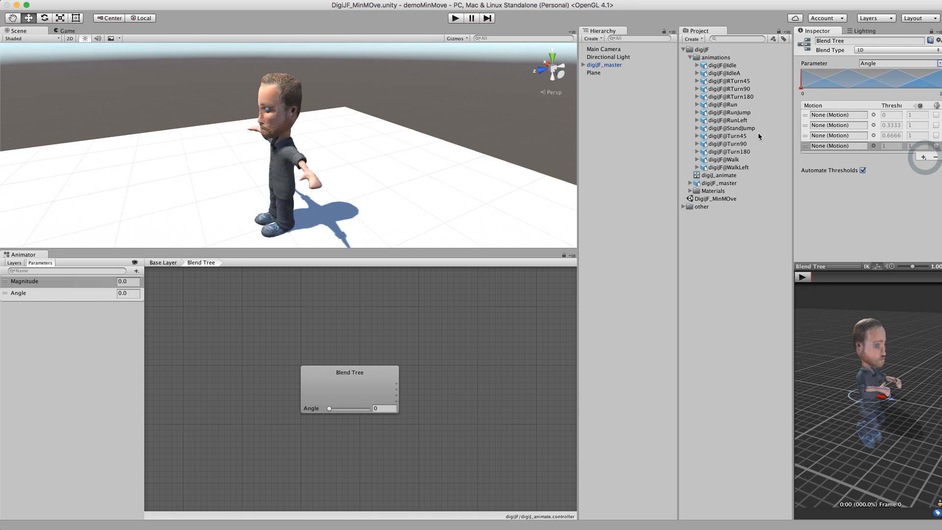
Step: Assign the IdleA clip to the first motion field and play its preview
{"action": "left_click", "coordinate": [874, 115]}
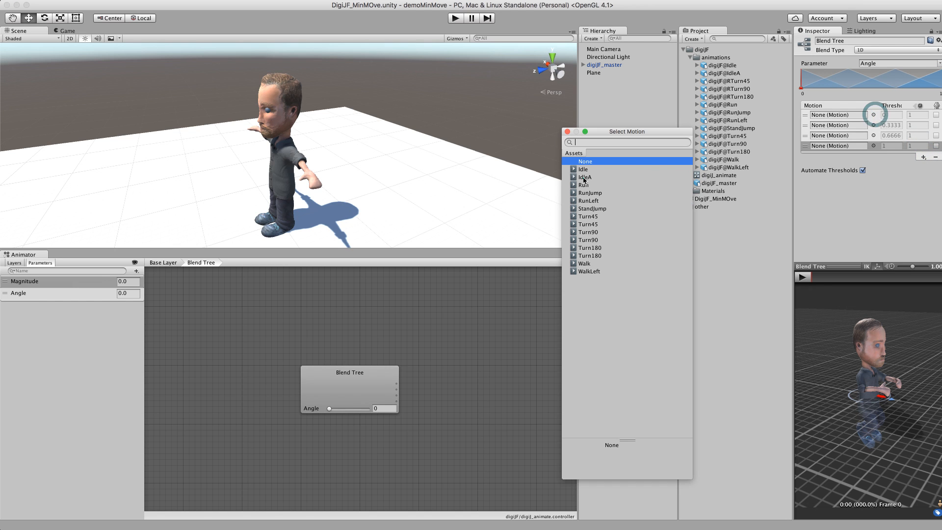
{"action": "left_click", "coordinate": [584, 177]}
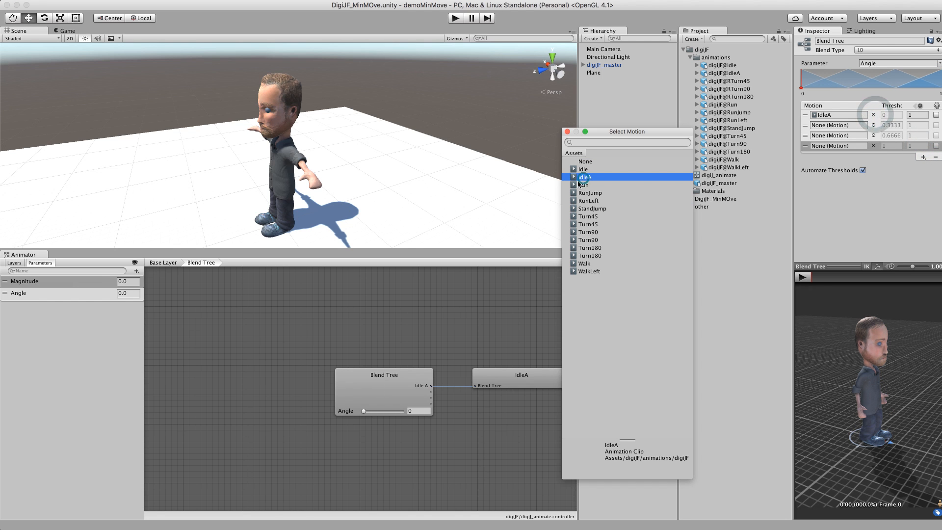
{"action": "left_click", "coordinate": [803, 277]}
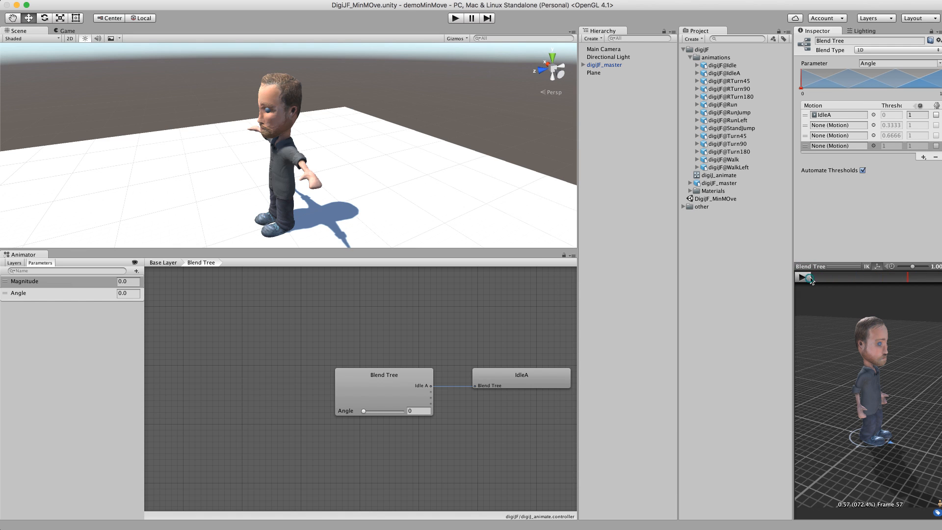
Step: Assign the Turn45, Turn90 and Turn180 clips to the remaining three motion fields
{"action": "left_click", "coordinate": [873, 125]}
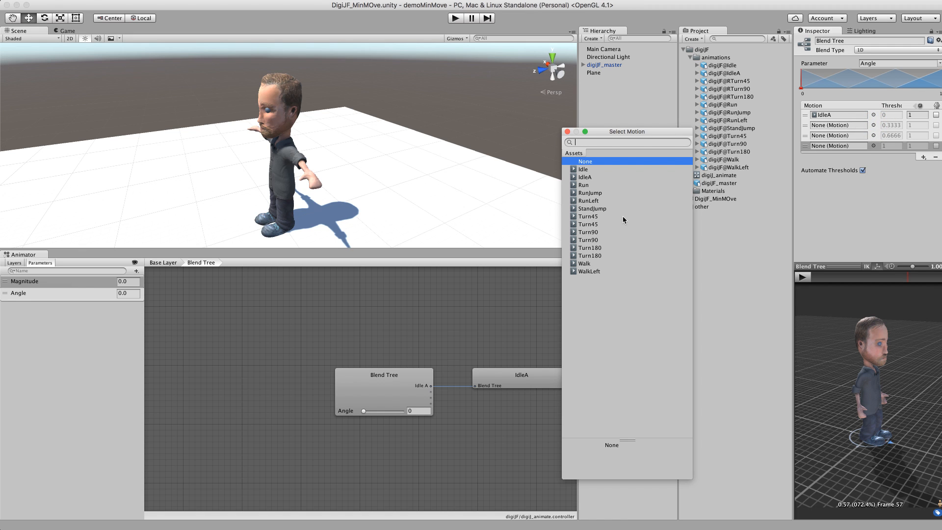
{"action": "left_click", "coordinate": [595, 217]}
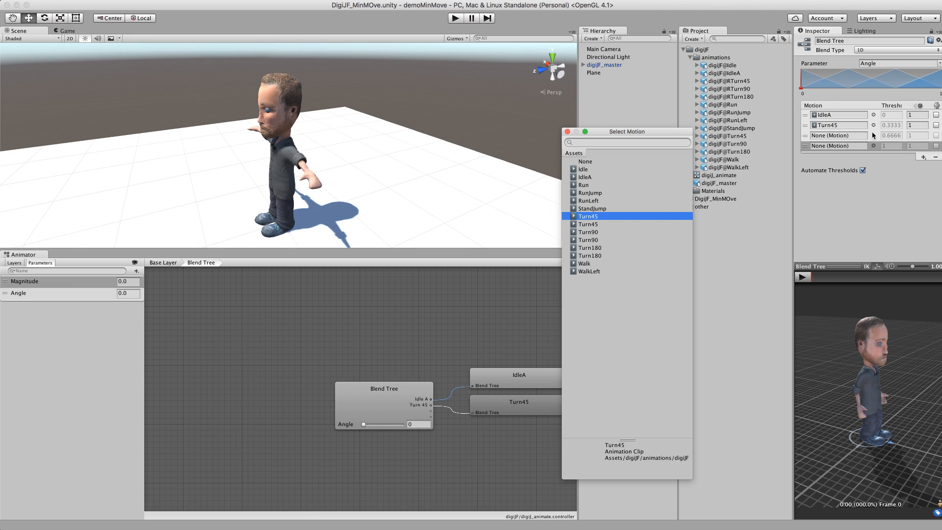
{"action": "left_click", "coordinate": [873, 136]}
{"action": "left_click", "coordinate": [598, 233]}
{"action": "left_click", "coordinate": [873, 146]}
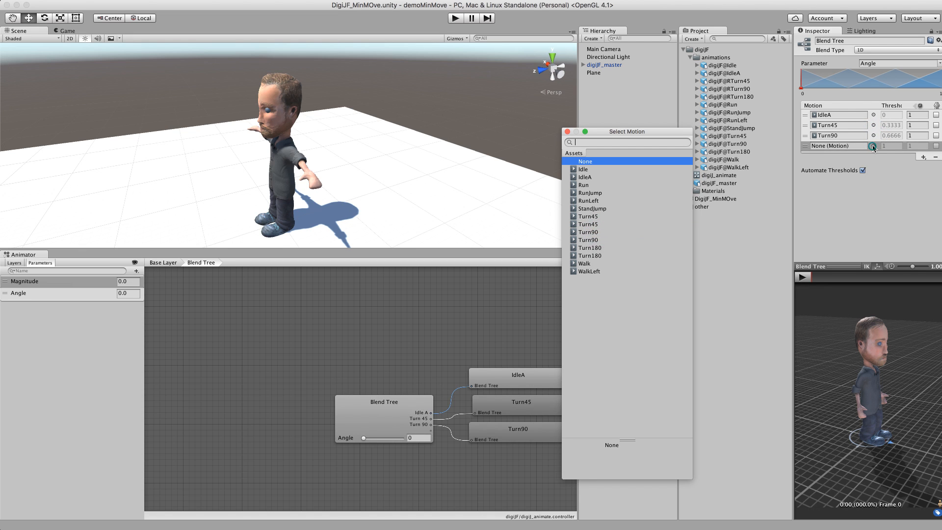
{"action": "left_click", "coordinate": [590, 248]}
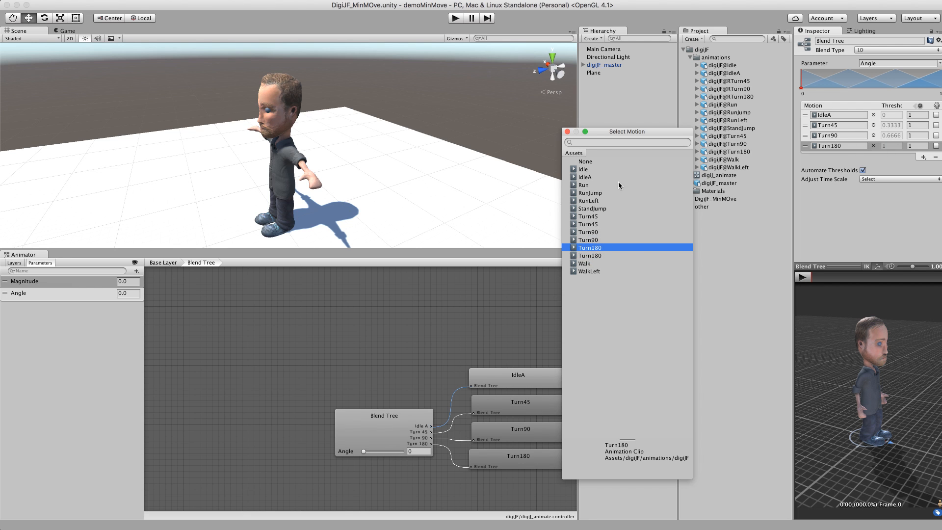
{"action": "left_click", "coordinate": [567, 132]}
Step: Preview the Turn45, Turn90 and Turn180 clips from the blend tree's child nodes
{"action": "left_click", "coordinate": [535, 412]}
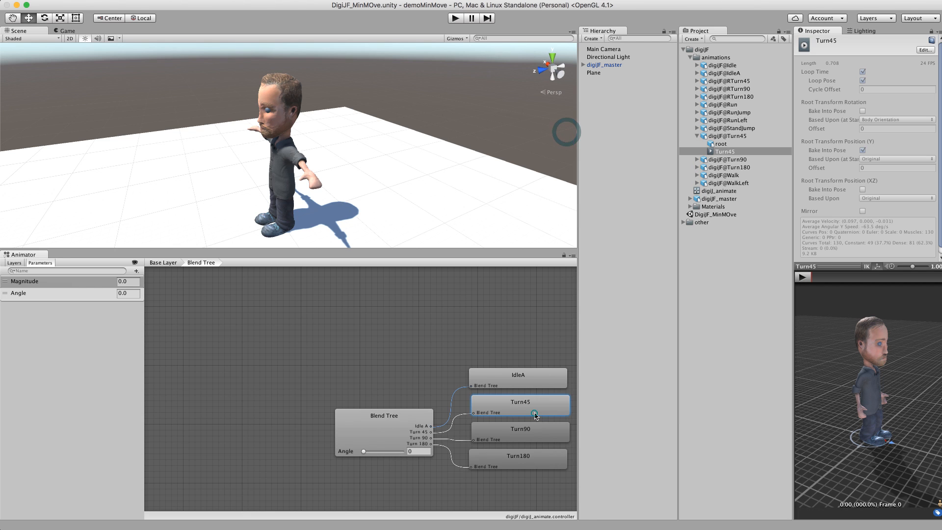
{"action": "left_click", "coordinate": [802, 278]}
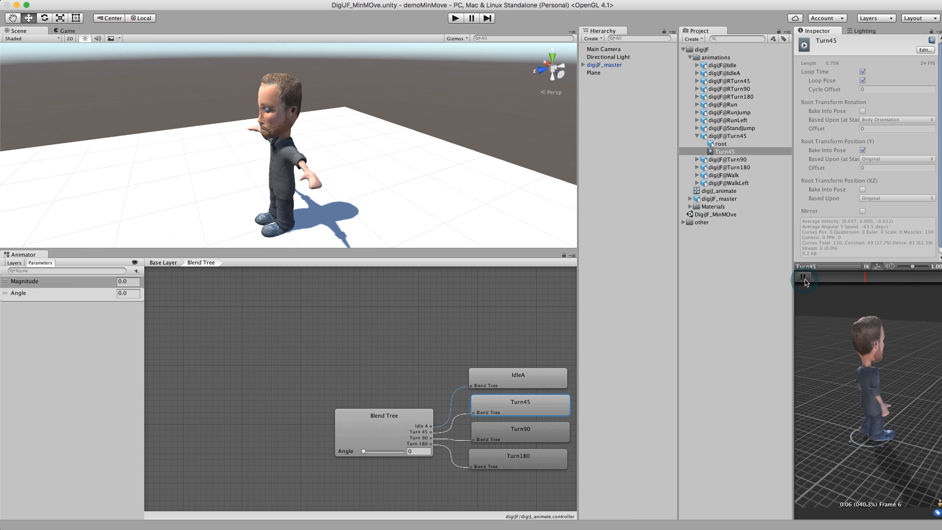
{"action": "left_click", "coordinate": [546, 435]}
{"action": "left_click", "coordinate": [803, 278]}
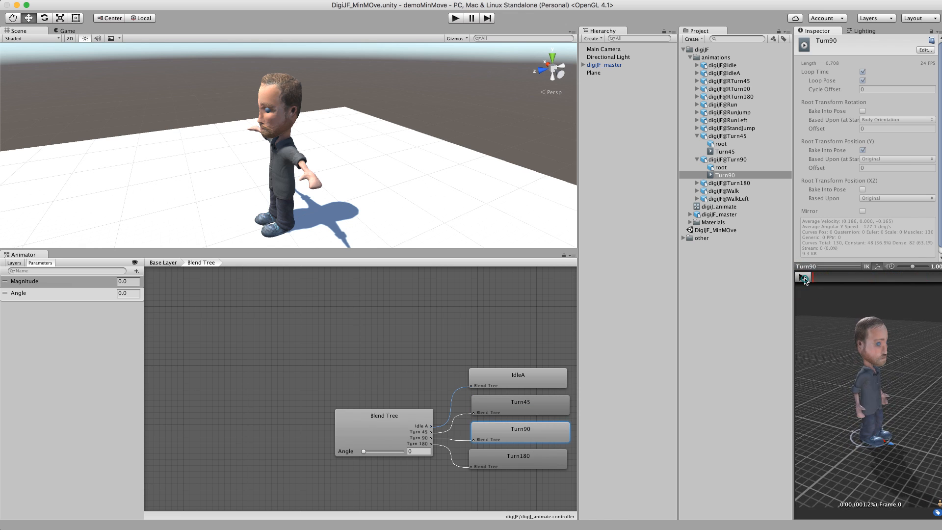
{"action": "left_click", "coordinate": [524, 460]}
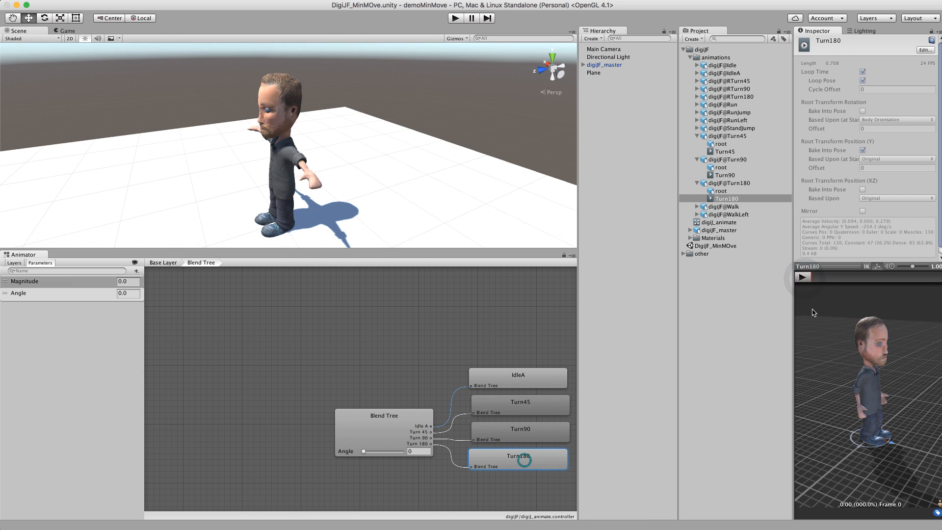
{"action": "left_click", "coordinate": [803, 277]}
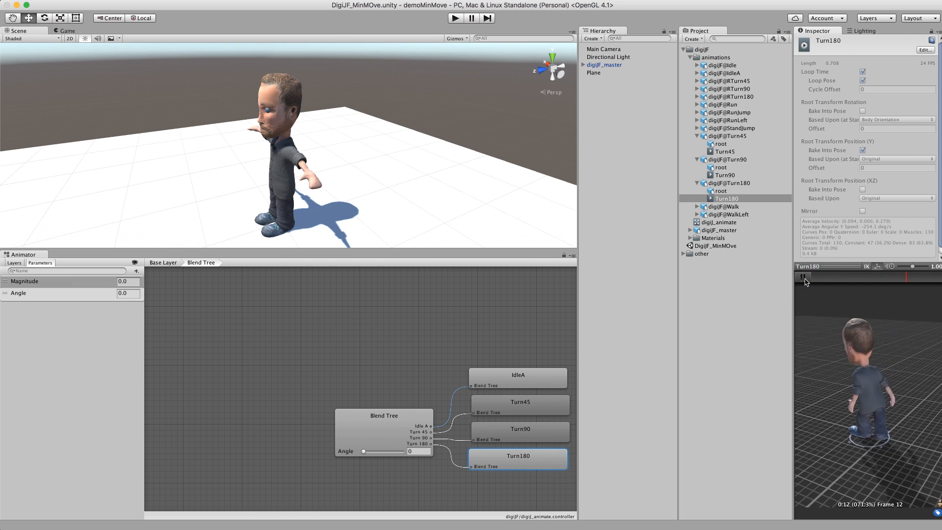
{"action": "left_click", "coordinate": [804, 278]}
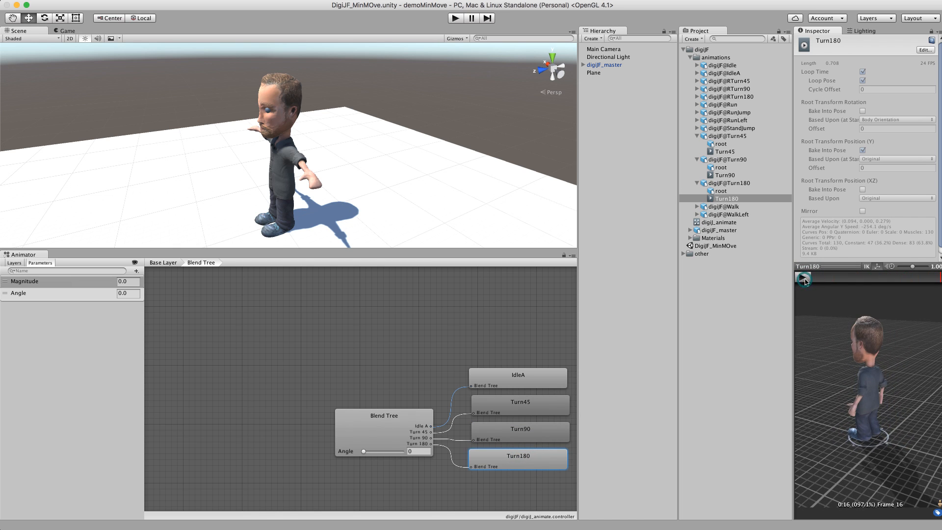
Step: Inspect the locomotion state's walk blend tree and its motion thresholds for reference
{"action": "left_click", "coordinate": [415, 367]}
{"action": "left_click", "coordinate": [175, 261]}
{"action": "double_click", "coordinate": [427, 330]}
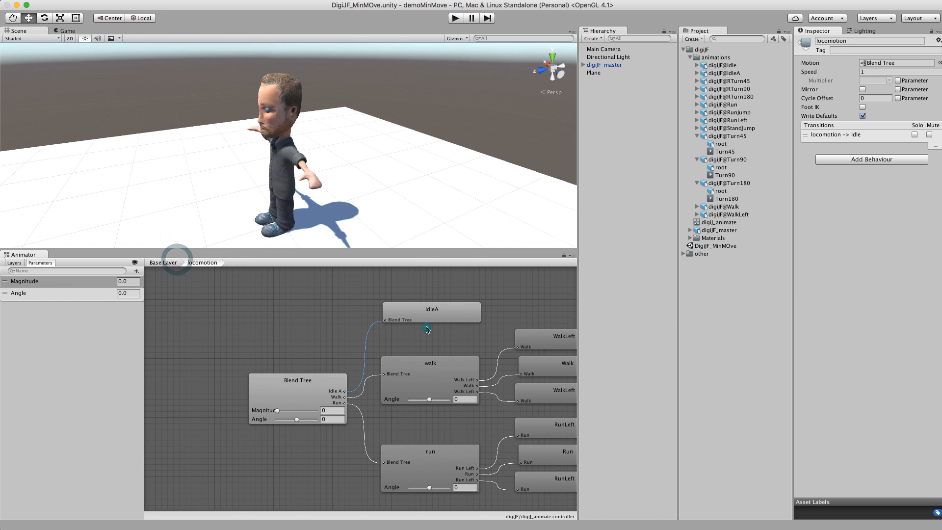
{"action": "left_click", "coordinate": [559, 340]}
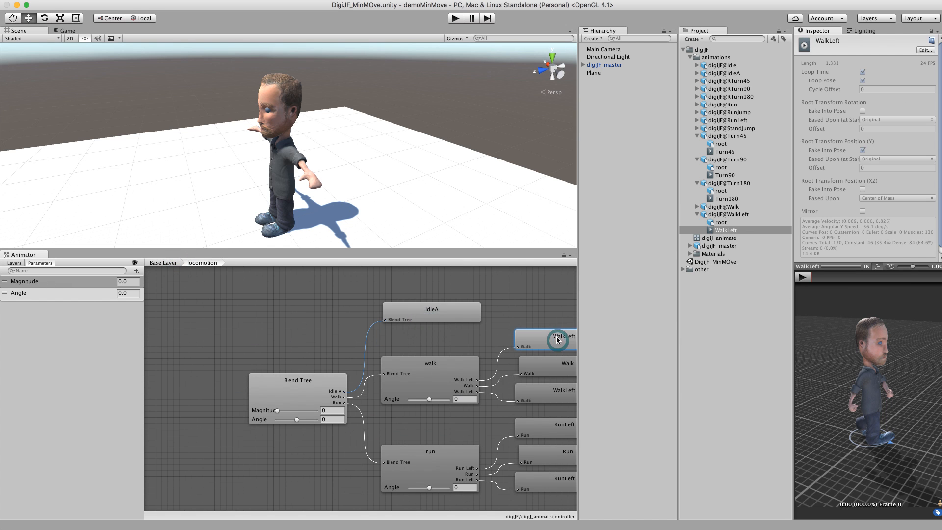
{"action": "left_click", "coordinate": [544, 366]}
{"action": "left_click", "coordinate": [440, 370]}
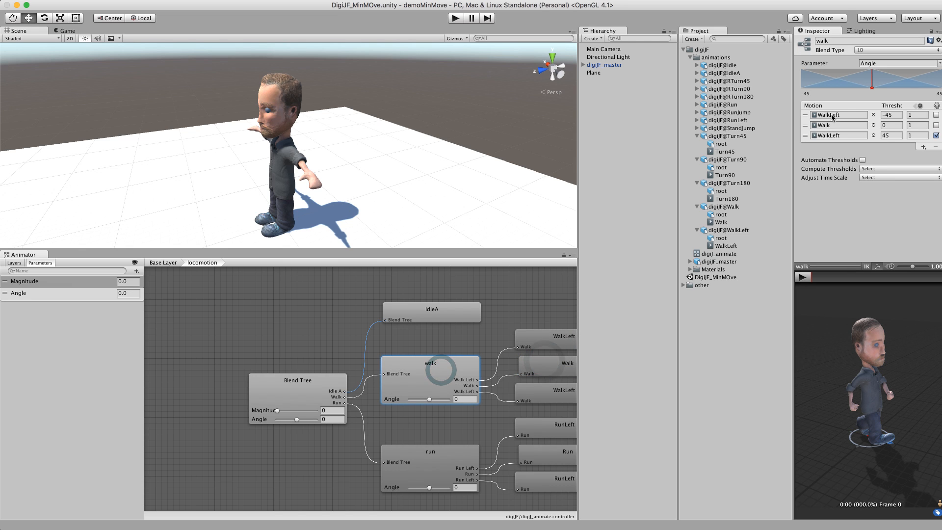
{"action": "left_click", "coordinate": [891, 114]}
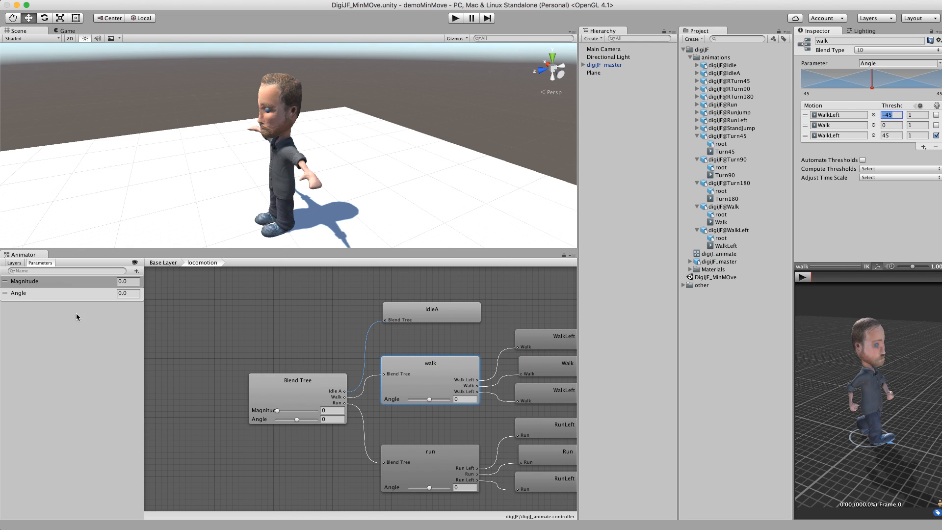
{"action": "left_click", "coordinate": [164, 262]}
Step: Rename the new blend tree state to L_stepTurn and open it
{"action": "left_click", "coordinate": [338, 463]}
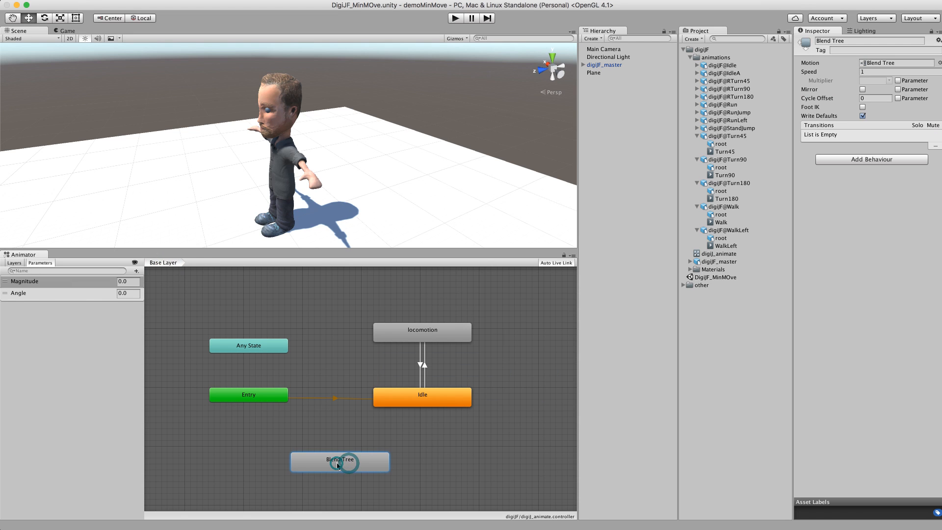
{"action": "left_click", "coordinate": [851, 41]}
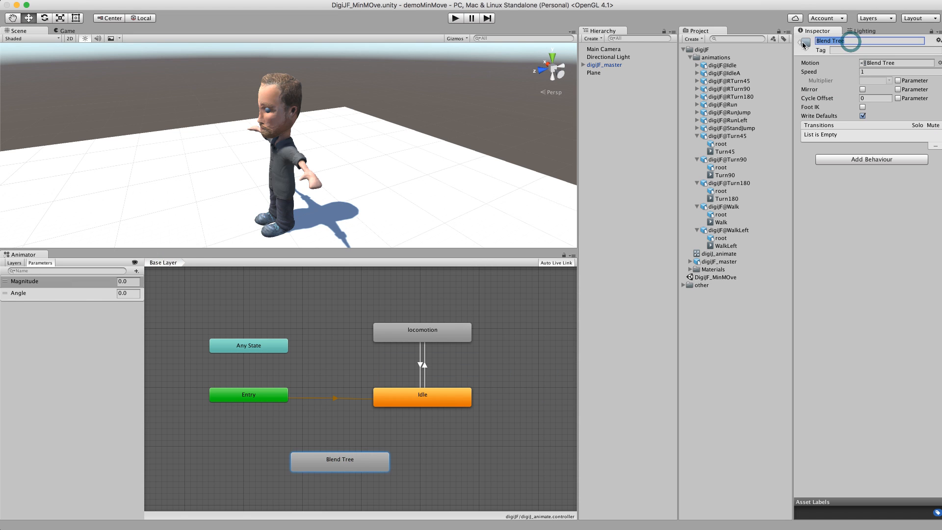
{"action": "type", "text": "L_stepTurn"}
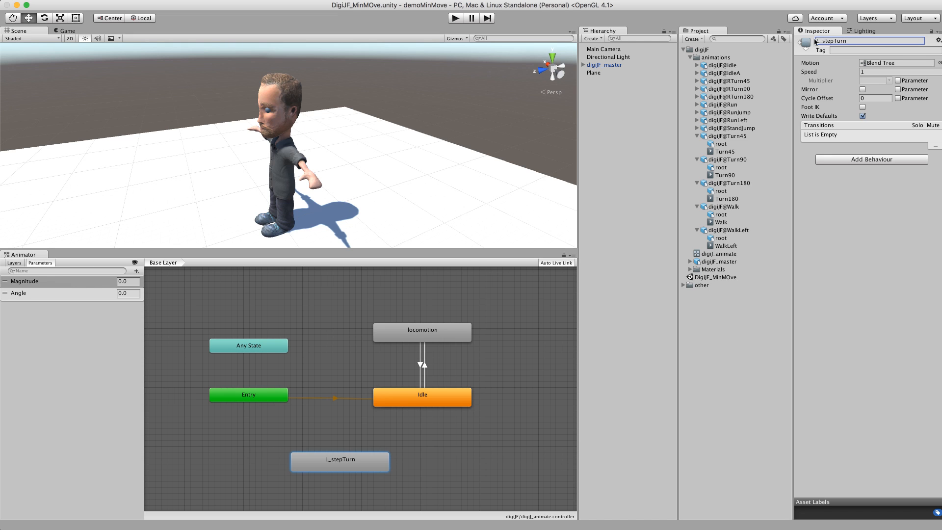
{"action": "double_click", "coordinate": [350, 467]}
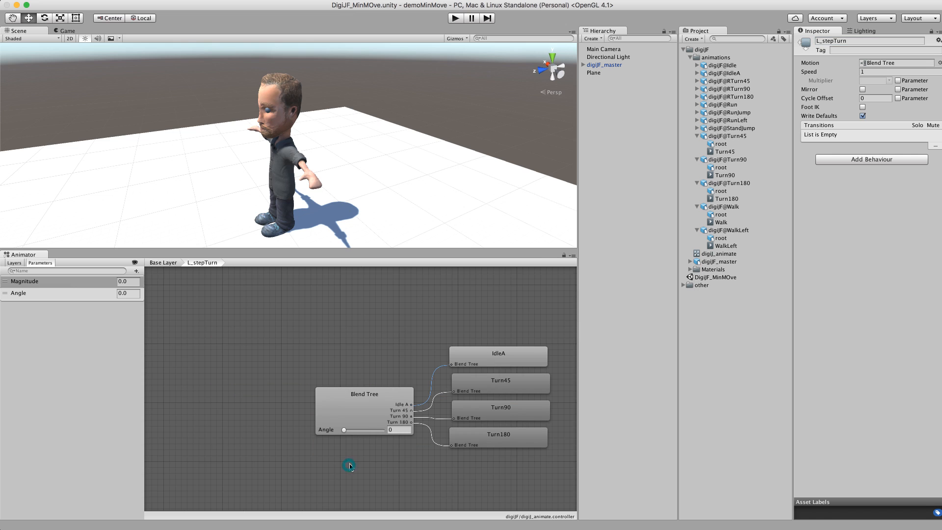
Step: Turn off automatic thresholds on the blend tree and set the Turn180 threshold to -180
{"action": "left_click", "coordinate": [485, 361]}
{"action": "left_click", "coordinate": [377, 396]}
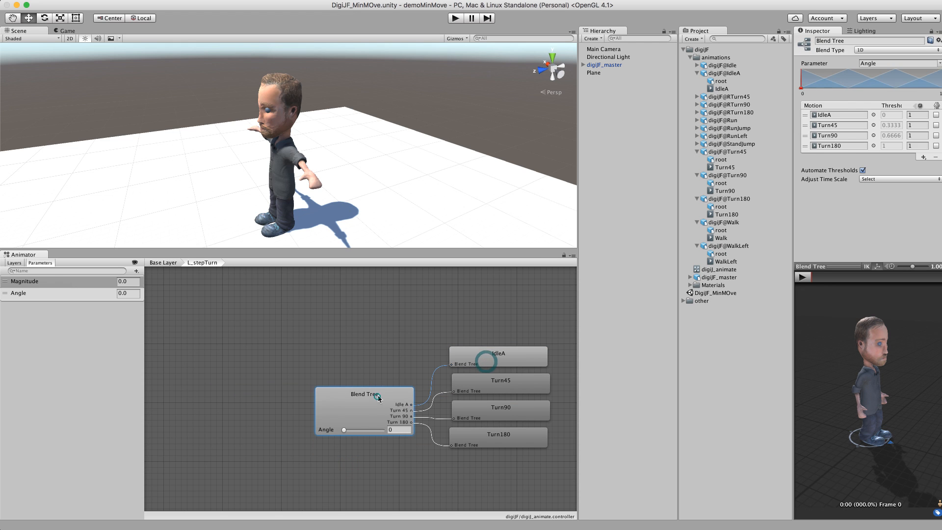
{"action": "left_click", "coordinate": [501, 391]}
{"action": "left_click", "coordinate": [501, 444]}
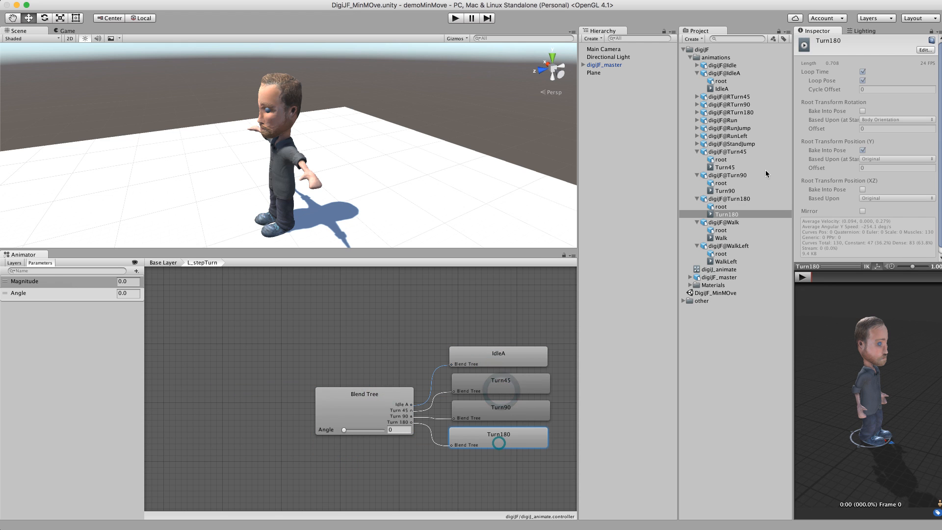
{"action": "left_click", "coordinate": [367, 401]}
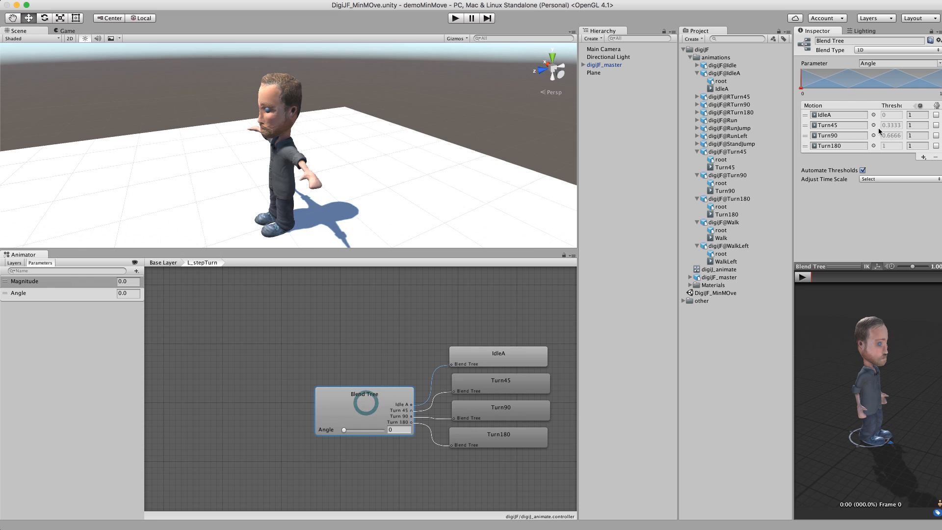
{"action": "left_click", "coordinate": [863, 170]}
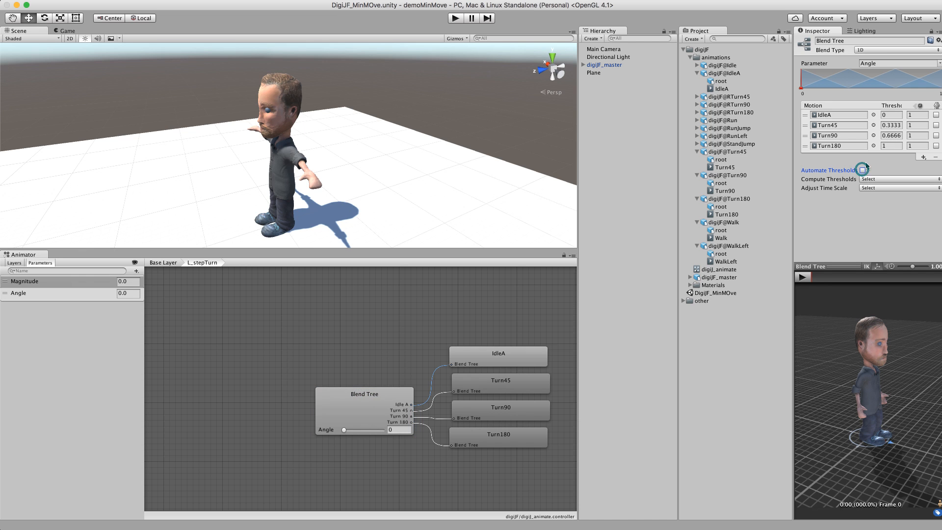
{"action": "left_click", "coordinate": [891, 115]}
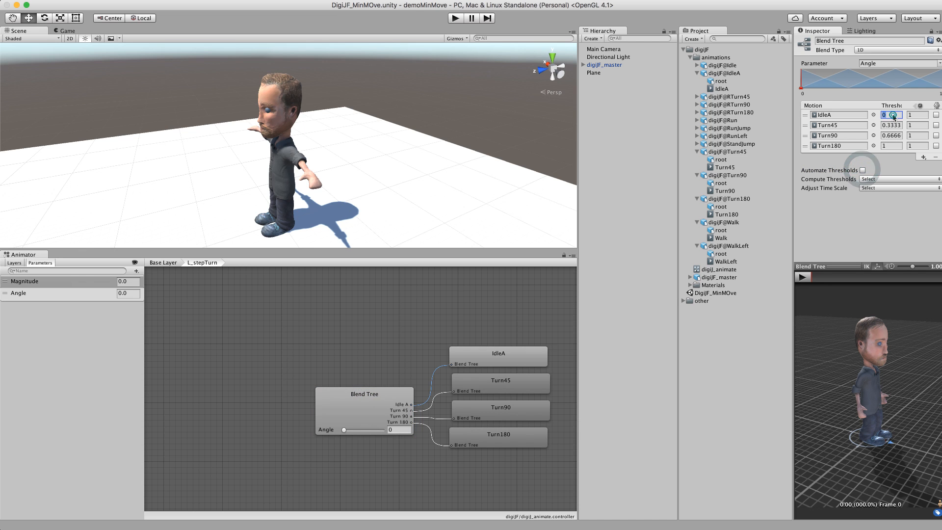
{"action": "left_click", "coordinate": [885, 146]}
{"action": "type", "text": "-4"}
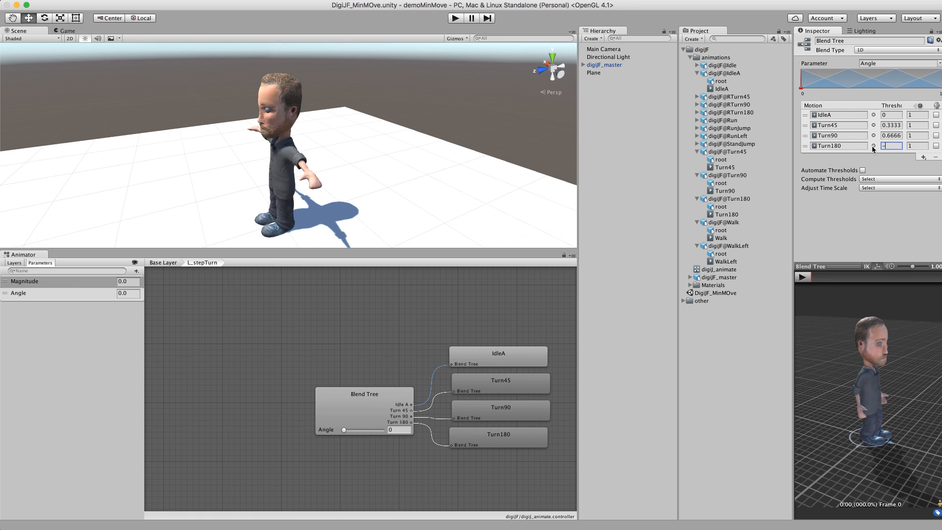
{"action": "key", "text": "Return"}
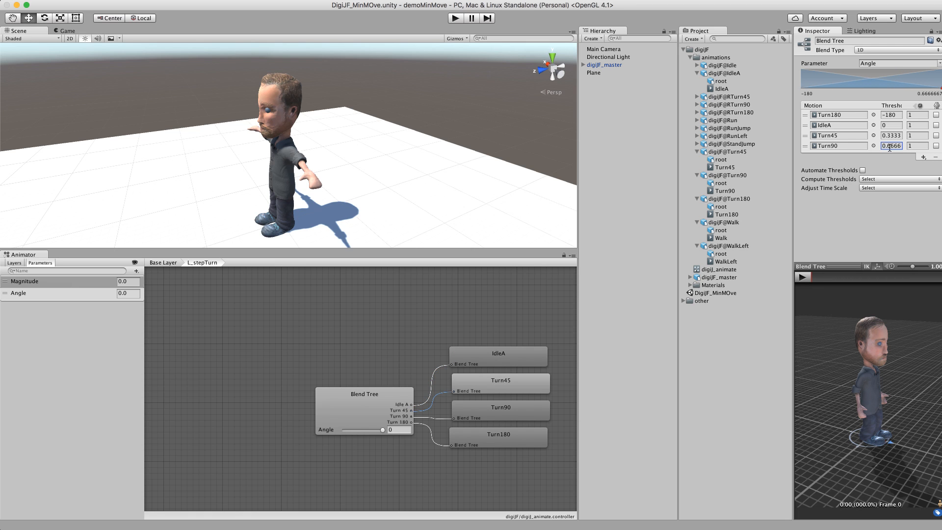
Step: Set the Turn90 threshold to -90 and the Turn45 threshold to -45
{"action": "type", "text": "0.790"}
{"action": "key", "text": "Escape"}
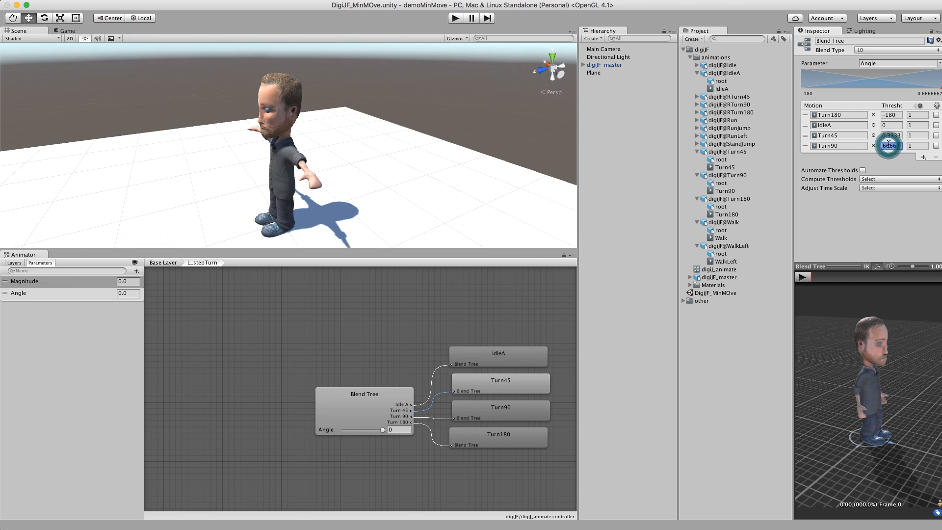
{"action": "type", "text": "-90"}
{"action": "key", "text": "Return"}
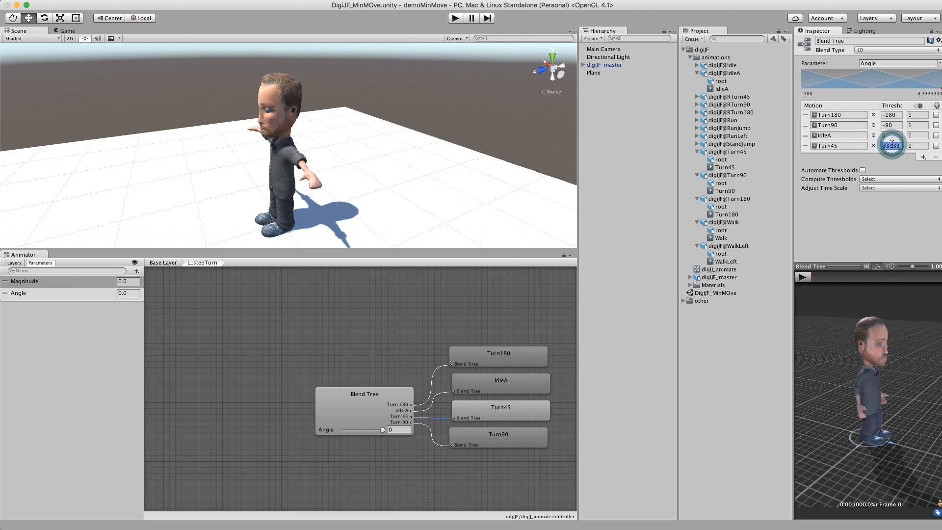
{"action": "key", "text": "BackSpace"}
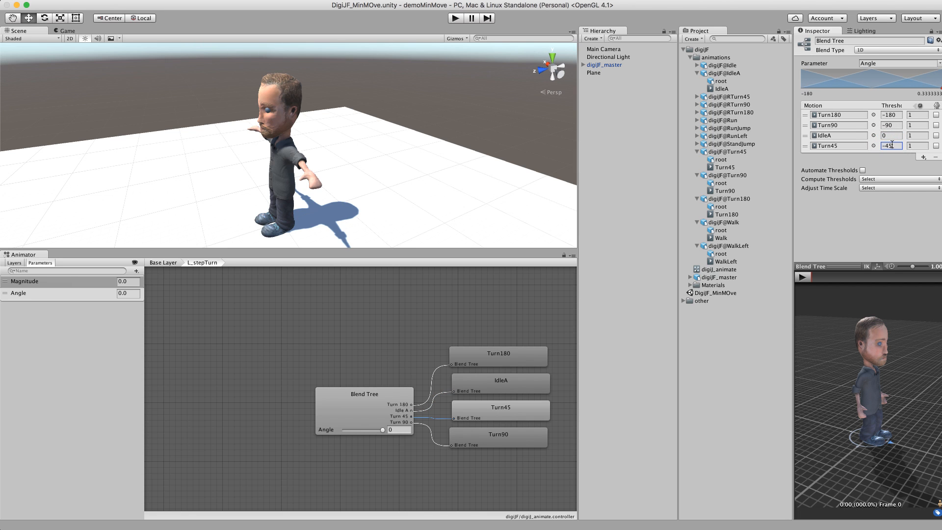
{"action": "key", "text": "Return"}
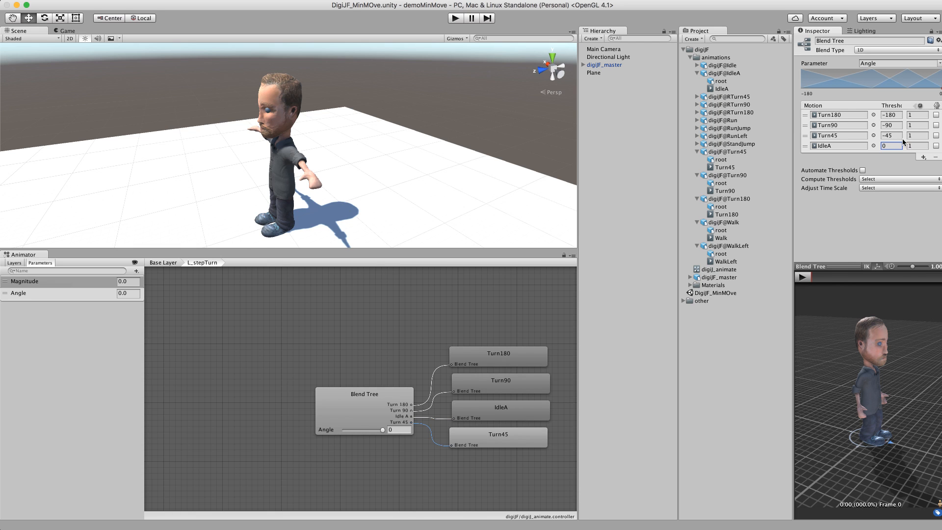
Step: Preview the blend tree animation while moving the Angle slider
{"action": "left_click", "coordinate": [805, 277]}
{"action": "mouse_move", "coordinate": [384, 431]}
{"action": "left_mouse_down"}
{"action": "mouse_move", "coordinate": [323, 435]}
{"action": "mouse_move", "coordinate": [387, 431]}
{"action": "left_mouse_up"}
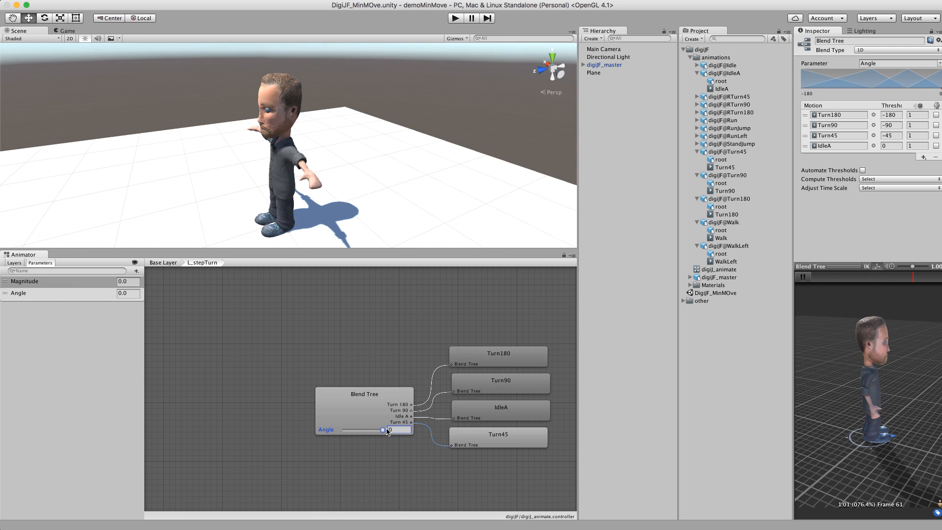
{"action": "left_click", "coordinate": [802, 277]}
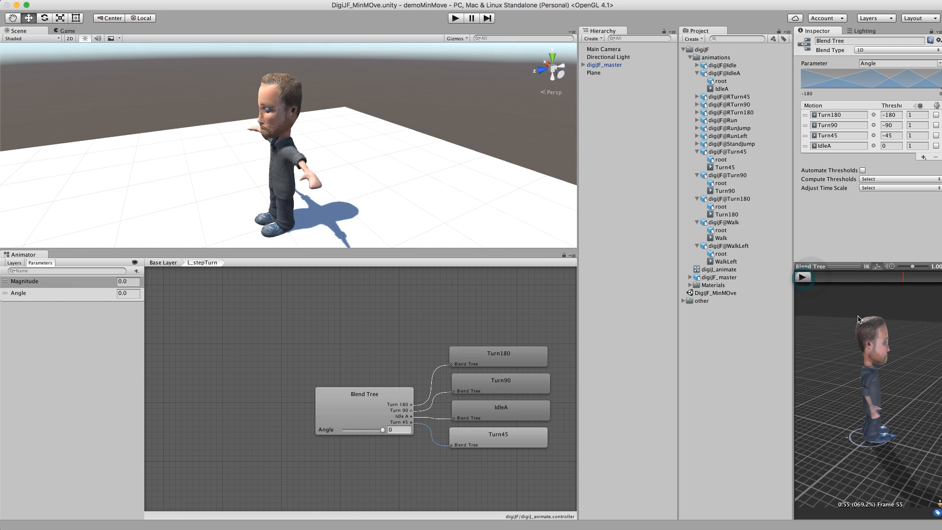
Step: Rename the blend tree node to L_stepTurn
{"action": "left_click", "coordinate": [376, 410]}
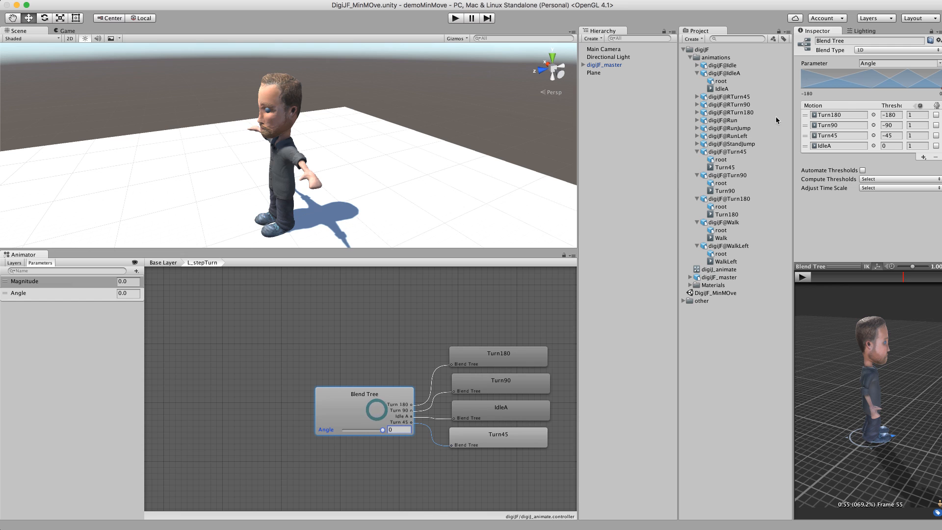
{"action": "left_click", "coordinate": [854, 41]}
{"action": "type", "text": "L_stepTurn"}
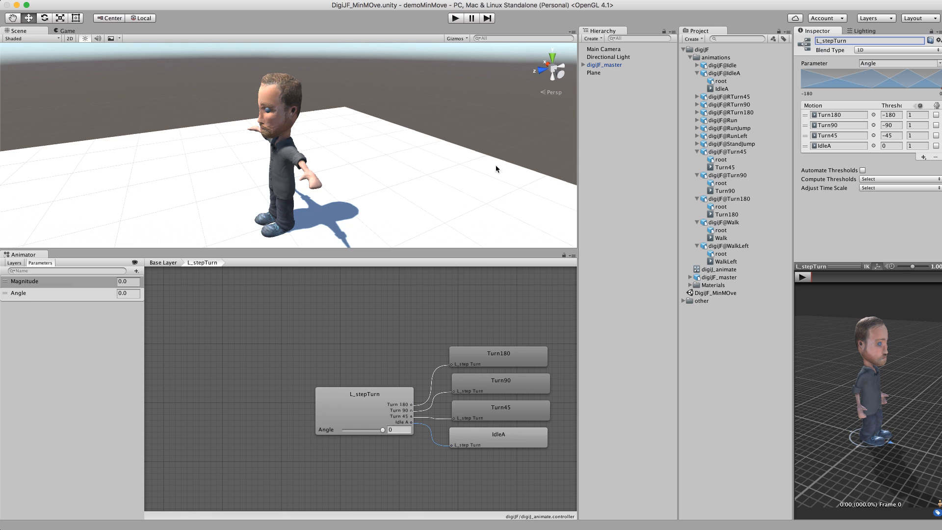
Step: Create a new blend tree state in the Base Layer beside L_stepTurn and name it R_stepTurn
{"action": "left_click", "coordinate": [164, 263]}
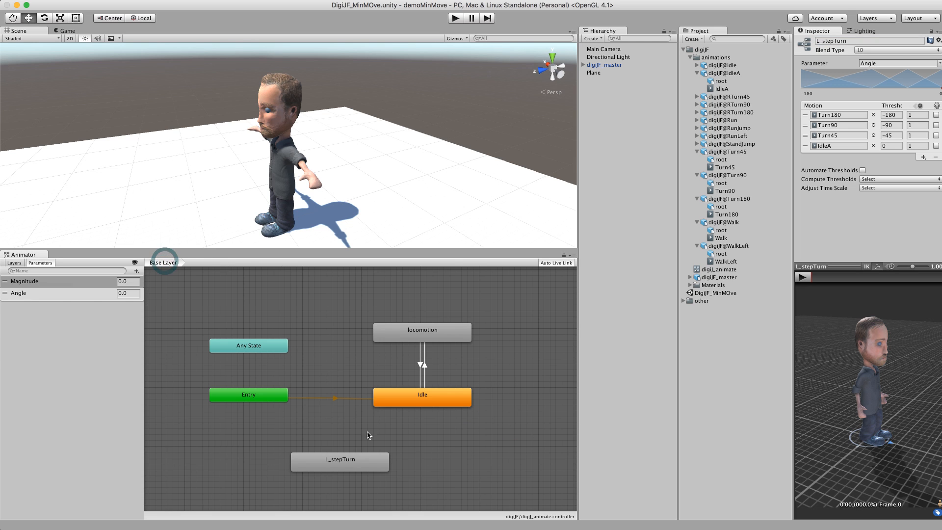
{"action": "left_click", "coordinate": [352, 460]}
{"action": "right_click", "coordinate": [475, 458]}
{"action": "mouse_move", "coordinate": [540, 461]}
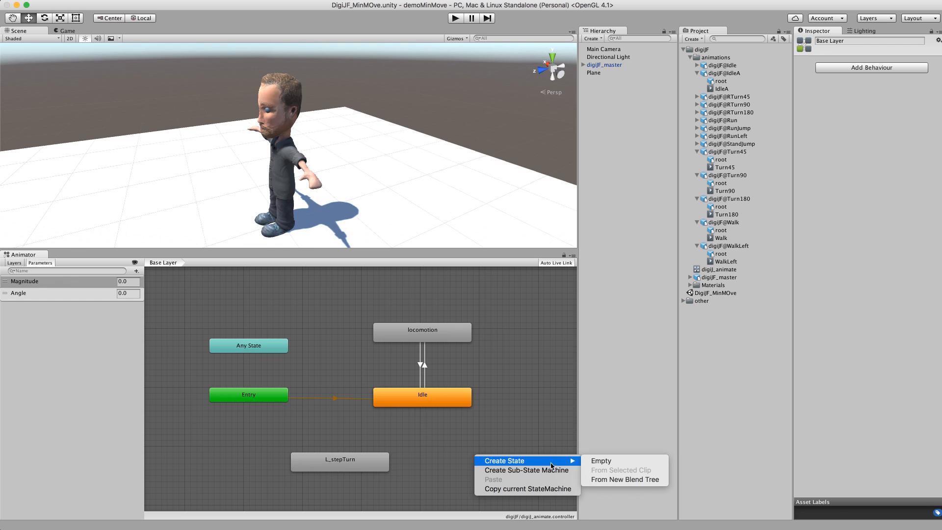
{"action": "left_click", "coordinate": [619, 479]}
{"action": "left_click", "coordinate": [531, 464]}
{"action": "left_click_drag", "start_coordinate": [534, 463], "coordinate": [540, 462]}
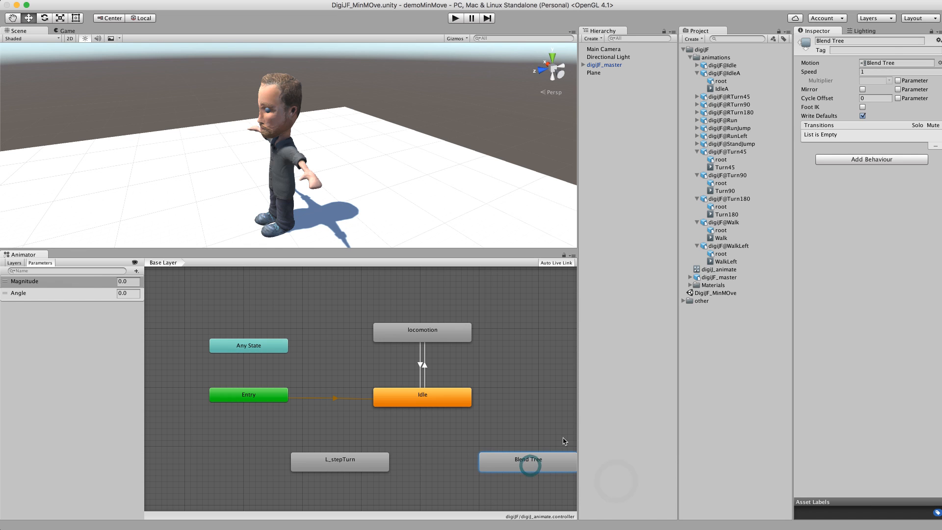
{"action": "left_click", "coordinate": [851, 40]}
{"action": "type", "text": "R"}
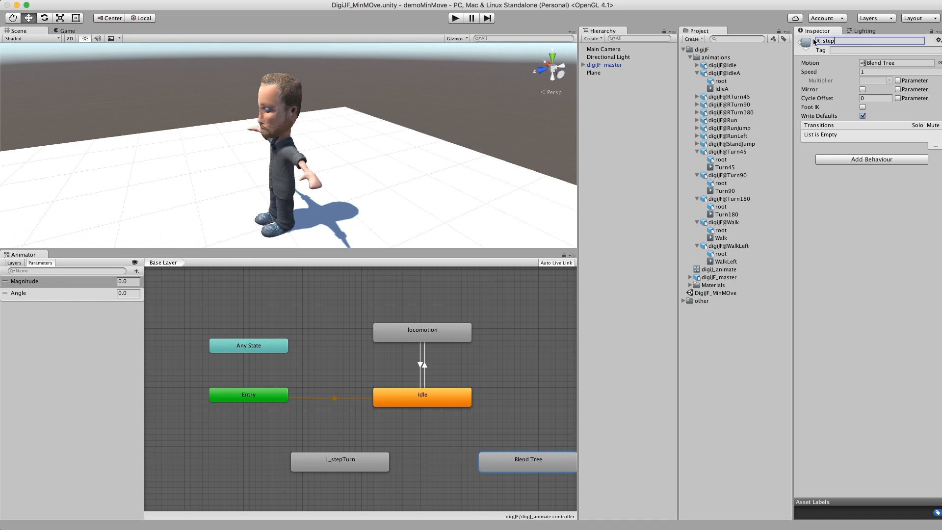
Step: Open the R_stepTurn state and rename its blend tree to R_stepTurn
{"action": "double_click", "coordinate": [530, 469]}
{"action": "left_click", "coordinate": [439, 403]}
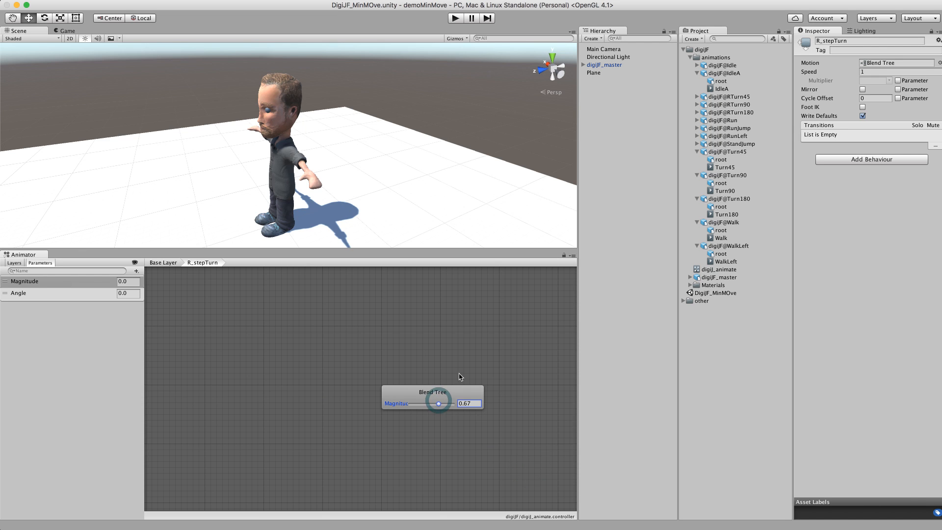
{"action": "left_click", "coordinate": [432, 395]}
{"action": "left_click", "coordinate": [855, 41]}
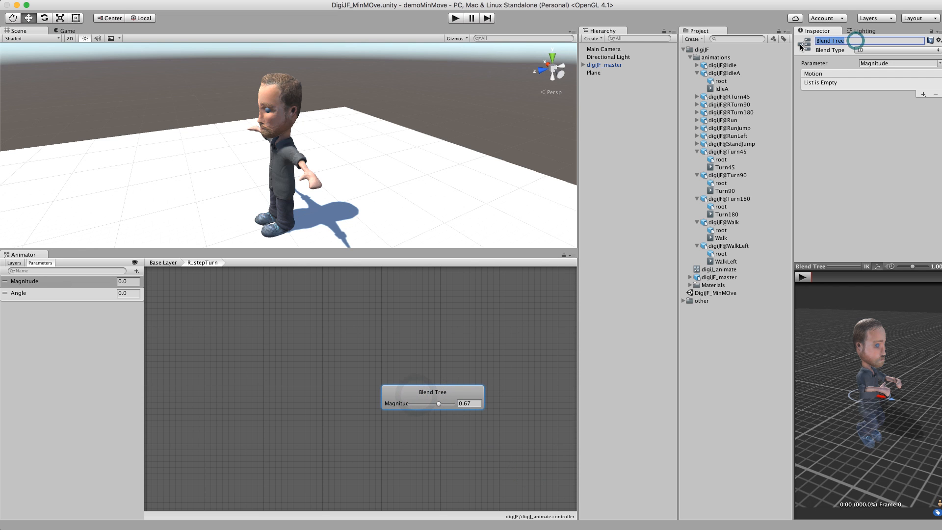
{"action": "type", "text": "R-s"}
{"action": "type", "text": "tepTurn"}
{"action": "key", "text": "Return"}
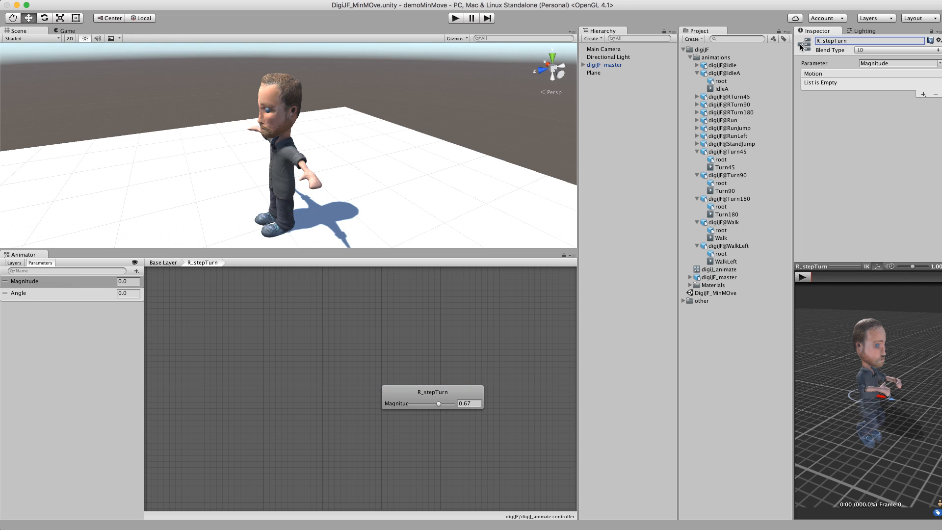
Step: Set the blend tree parameter to Angle and add four new motion fields
{"action": "left_click", "coordinate": [435, 395]}
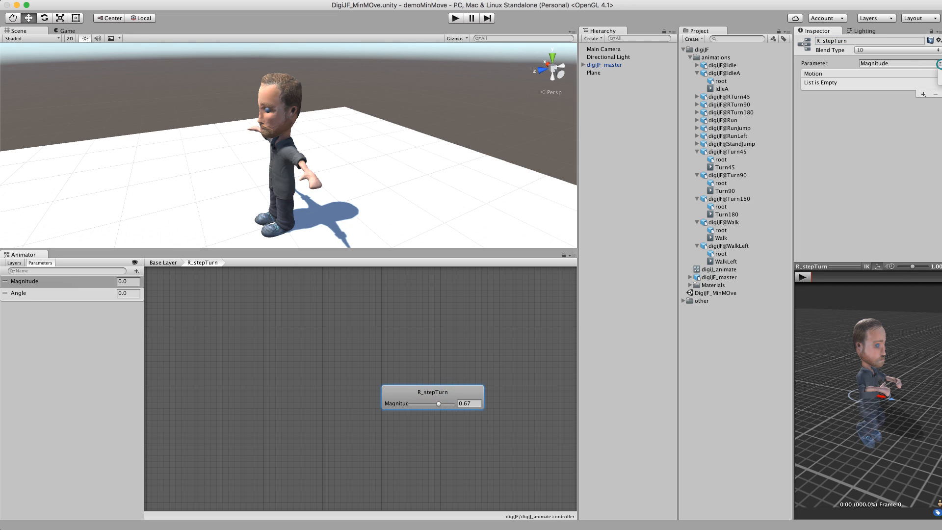
{"action": "left_click", "coordinate": [938, 79]}
{"action": "left_click", "coordinate": [925, 94]}
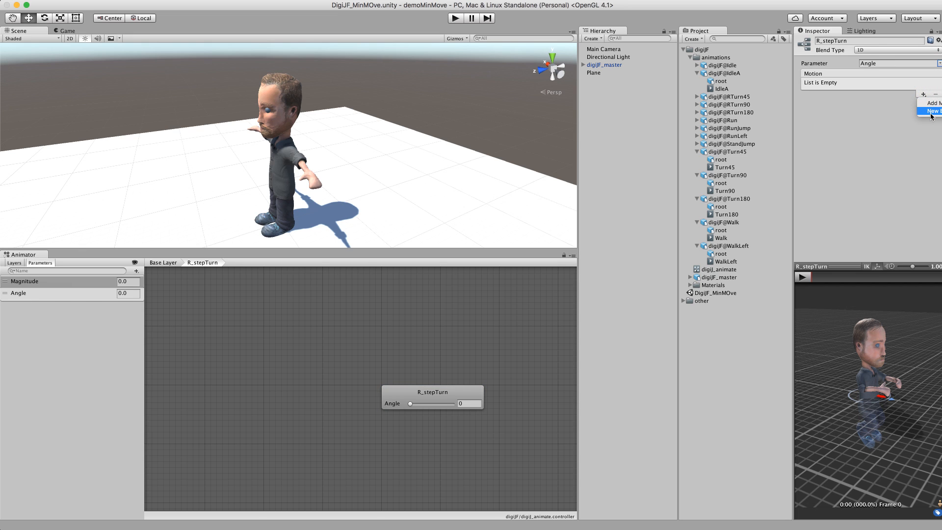
{"action": "left_click", "coordinate": [930, 110]}
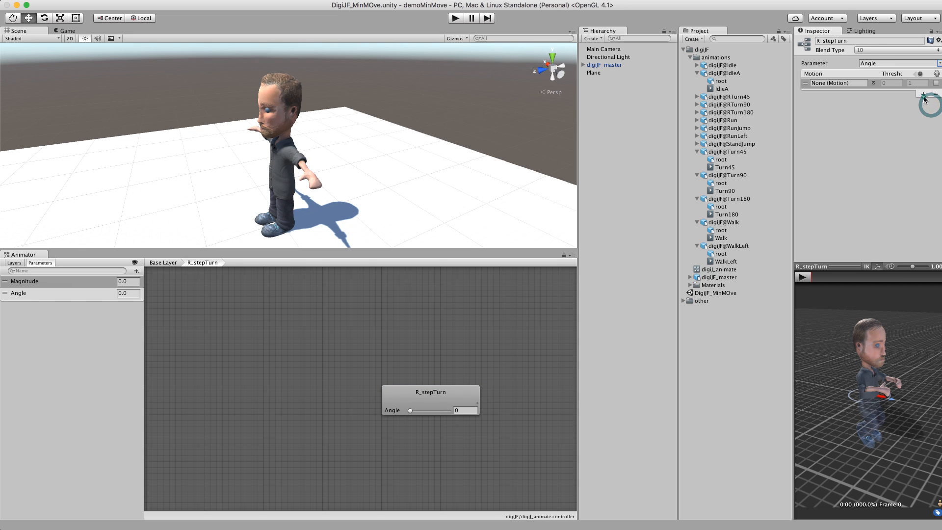
{"action": "left_click", "coordinate": [922, 95]}
{"action": "left_click", "coordinate": [927, 102]}
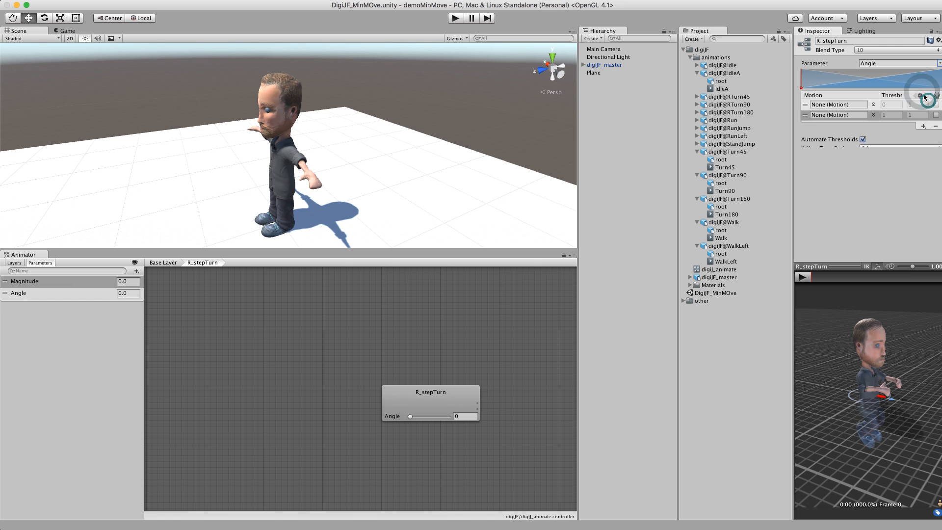
{"action": "left_click", "coordinate": [924, 137]}
{"action": "left_click", "coordinate": [927, 144]}
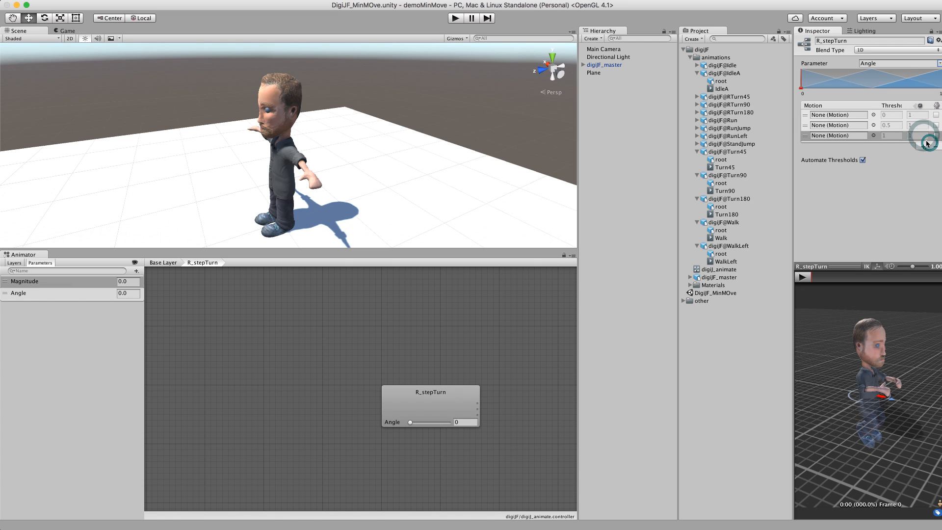
{"action": "left_click", "coordinate": [924, 147]}
{"action": "left_click", "coordinate": [927, 153]}
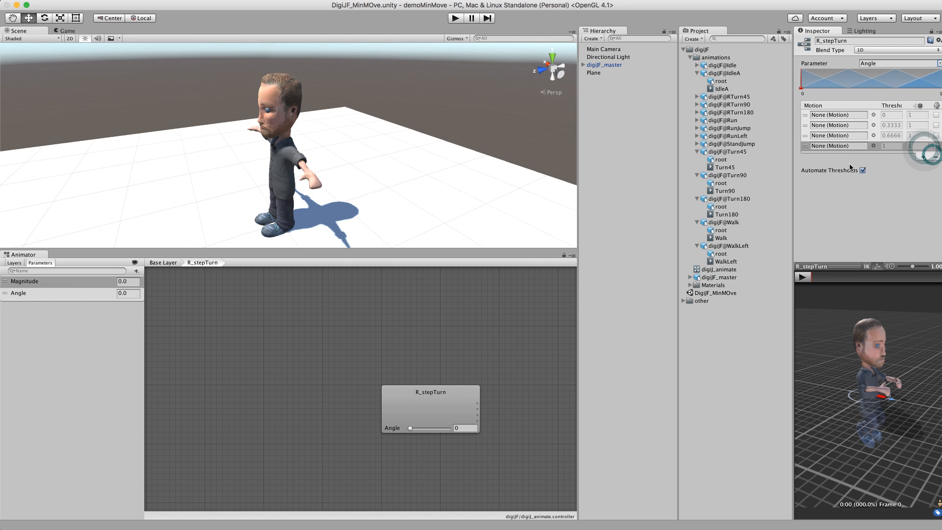
Step: Assign IdleA, Turn45, Turn90 and Turn180 clips to the four motion fields
{"action": "left_click", "coordinate": [873, 115]}
{"action": "double_click", "coordinate": [586, 177]}
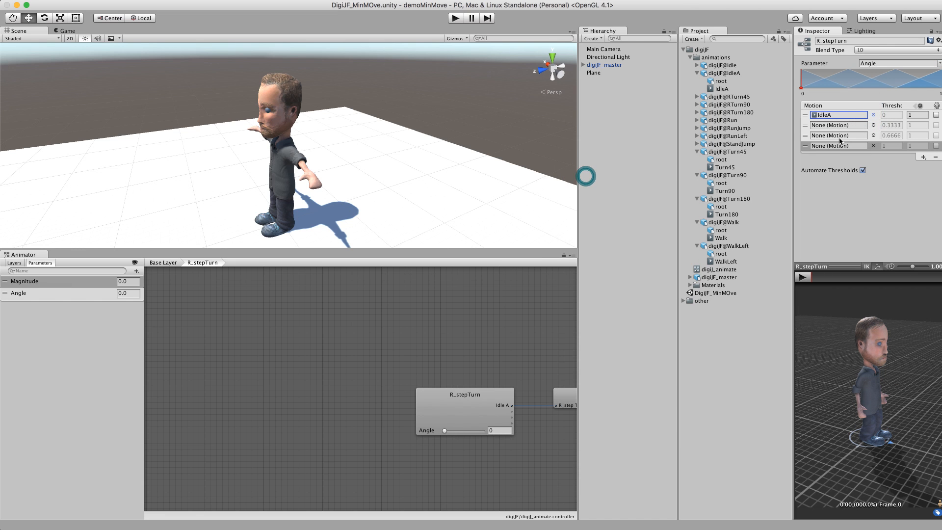
{"action": "left_click", "coordinate": [873, 125]}
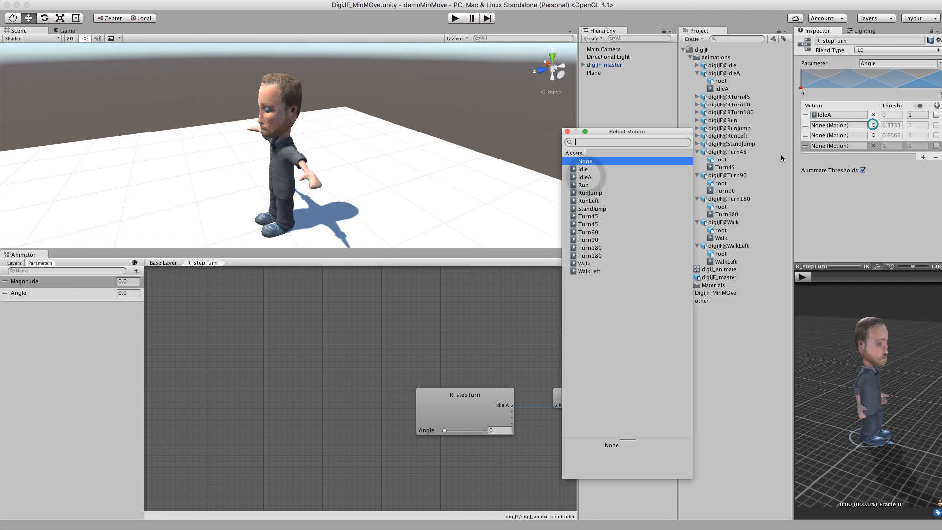
{"action": "double_click", "coordinate": [601, 216]}
{"action": "left_click", "coordinate": [874, 135]}
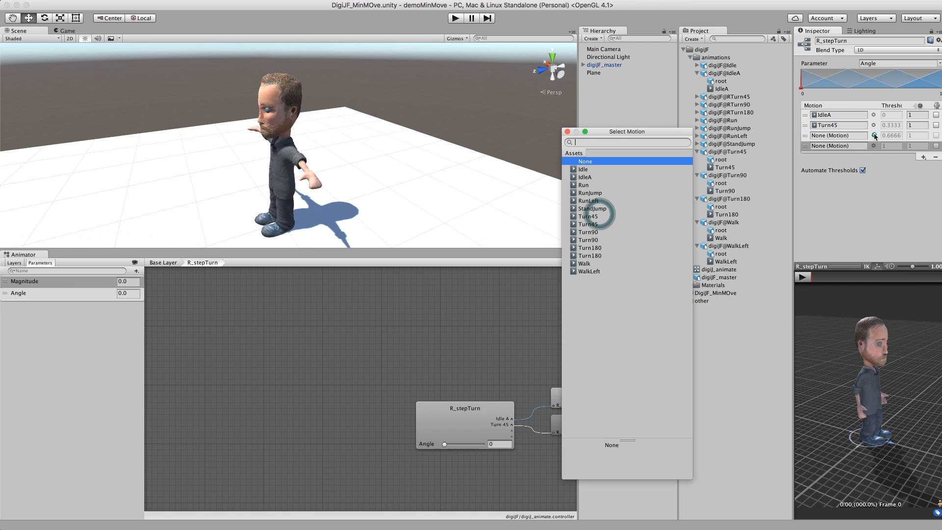
{"action": "double_click", "coordinate": [594, 232]}
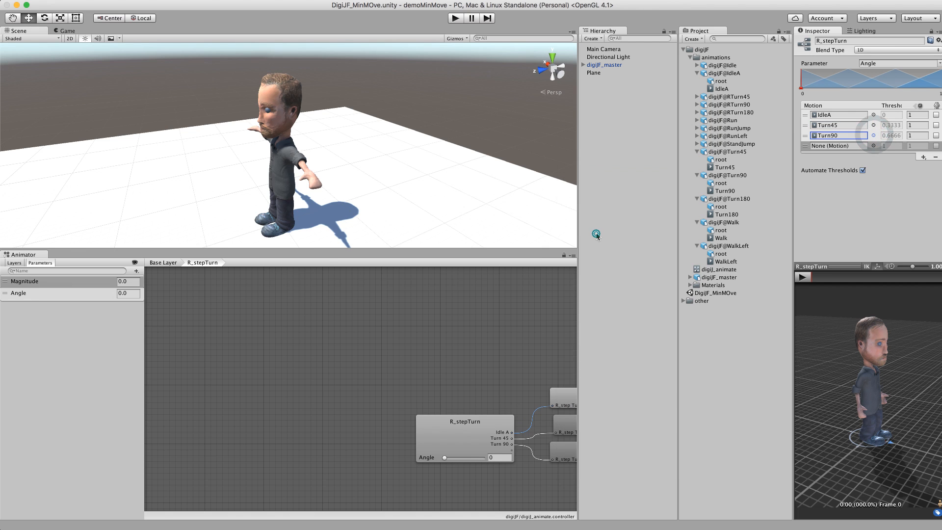
{"action": "left_click", "coordinate": [873, 145]}
{"action": "double_click", "coordinate": [609, 247]}
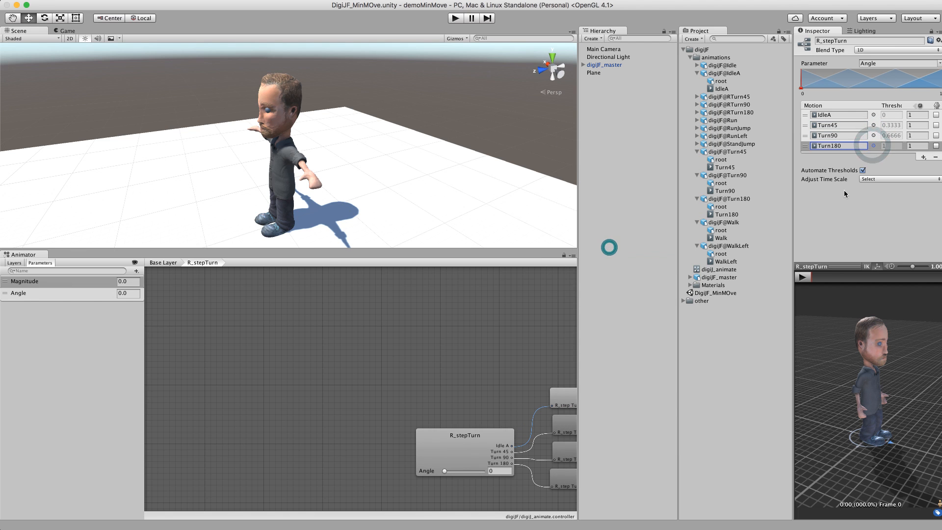
Step: Turn off automatic thresholds and set Turn45, Turn90 and Turn180 thresholds to 45, 90 and 180
{"action": "left_click", "coordinate": [862, 171]}
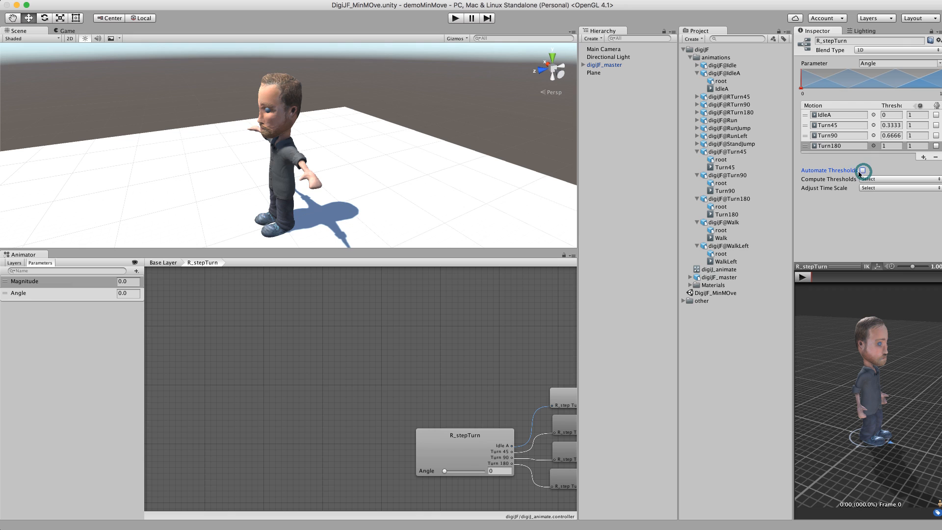
{"action": "left_click", "coordinate": [891, 125]}
{"action": "type", "text": "45"}
{"action": "key", "text": "Tab"}
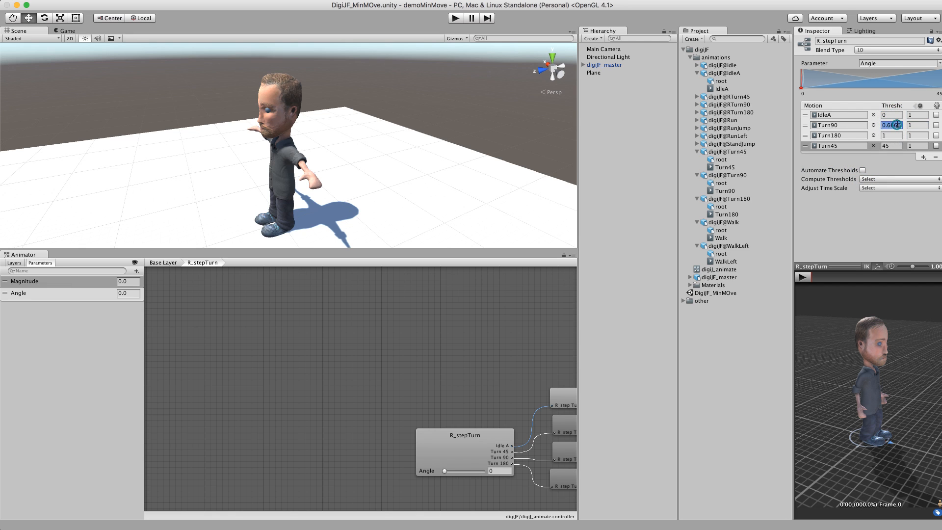
{"action": "type", "text": "90"}
{"action": "left_click", "coordinate": [894, 136]}
{"action": "left_click", "coordinate": [891, 127]}
{"action": "type", "text": "180"}
{"action": "key", "text": "Return"}
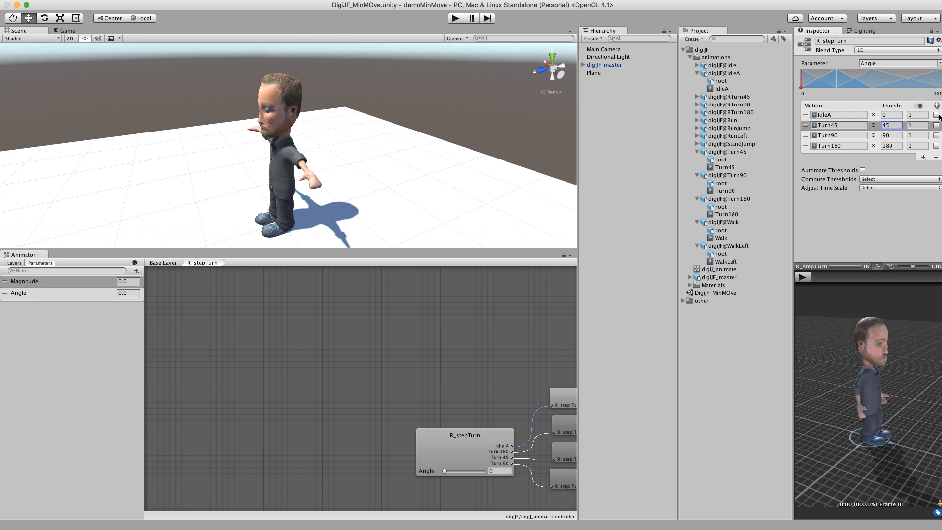
Step: Enable mirroring on the Turn45, Turn90 and Turn180 motions of the R_stepTurn blend tree
{"action": "left_click", "coordinate": [936, 136]}
{"action": "left_click", "coordinate": [937, 146]}
{"action": "left_click", "coordinate": [936, 116]}
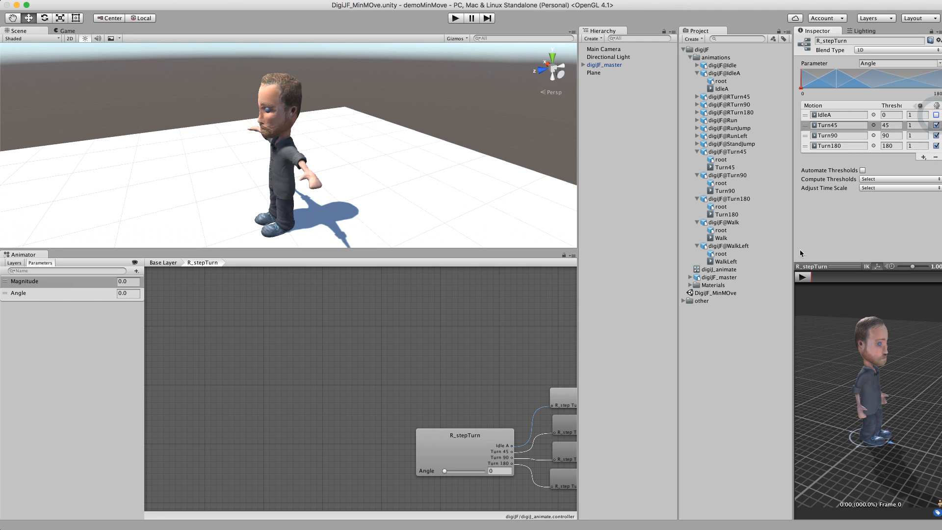
Step: Play the blend tree preview while scrubbing the Angle slider to check the turn blending
{"action": "left_click", "coordinate": [804, 279]}
{"action": "mouse_move", "coordinate": [451, 472]}
{"action": "left_mouse_down"}
{"action": "mouse_move", "coordinate": [481, 472]}
{"action": "mouse_move", "coordinate": [437, 471]}
{"action": "left_mouse_up"}
{"action": "left_click", "coordinate": [805, 277]}
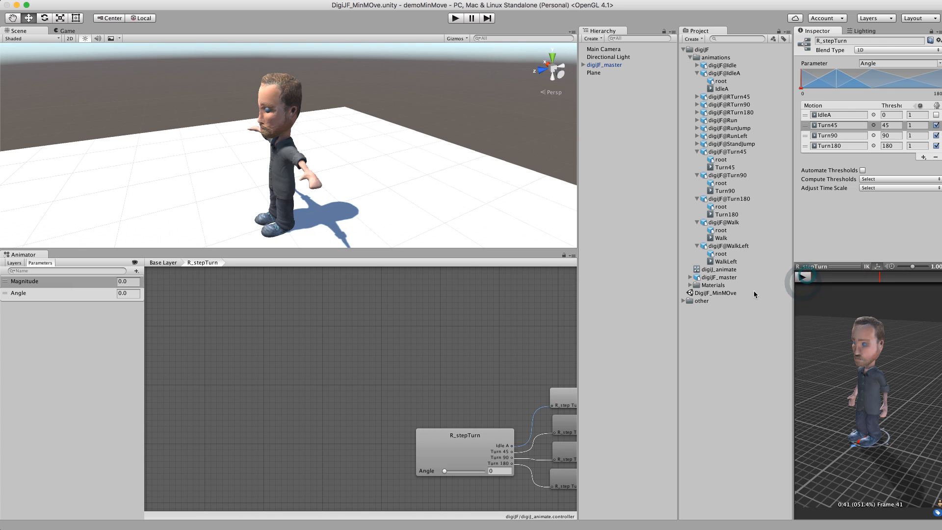
Step: Return to the base layer and make a transition from Idle to L_stepTurn
{"action": "left_click", "coordinate": [164, 263]}
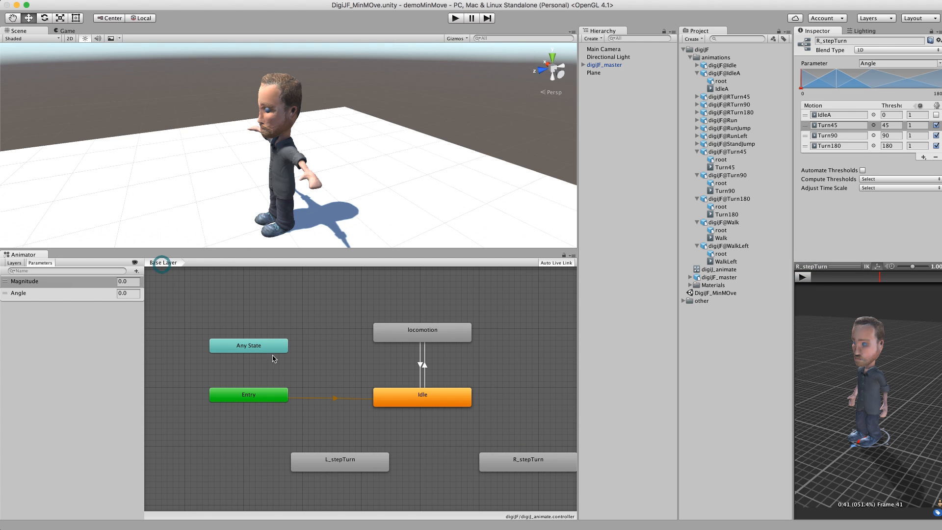
{"action": "left_click_drag", "start_coordinate": [469, 433], "coordinate": [415, 431], "text": "alt"}
{"action": "left_click", "coordinate": [365, 396]}
{"action": "right_click", "coordinate": [362, 399]}
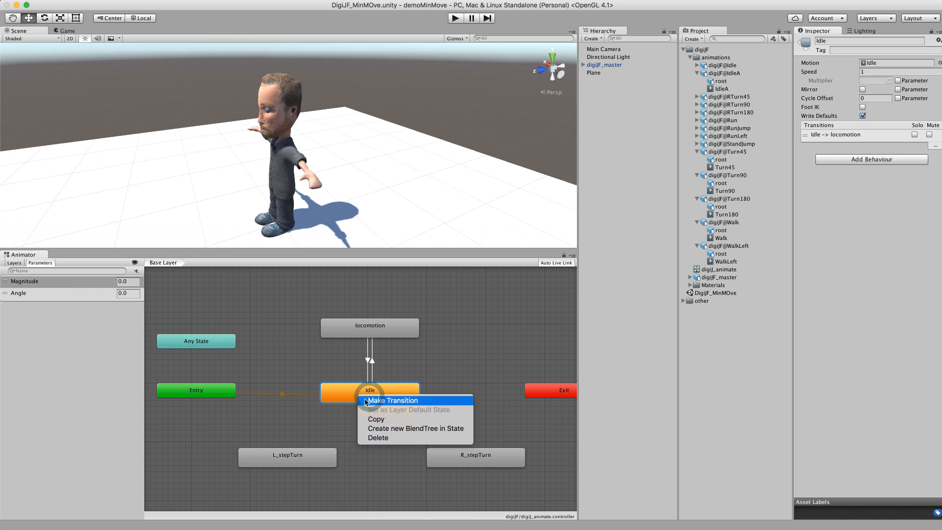
{"action": "left_click", "coordinate": [365, 400]}
{"action": "left_click", "coordinate": [293, 450]}
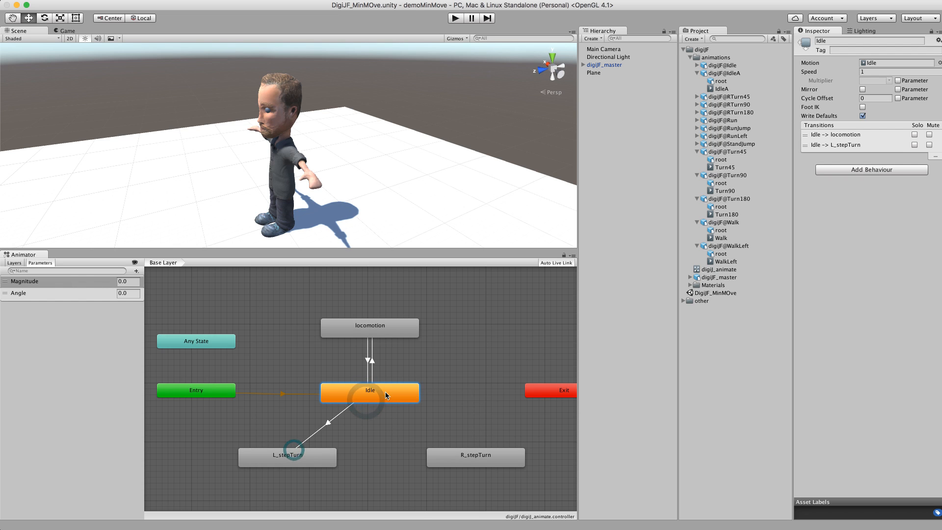
Step: Turn off Has Exit Time on the Idle to L_stepTurn transition and add two conditions
{"action": "left_click", "coordinate": [329, 423]}
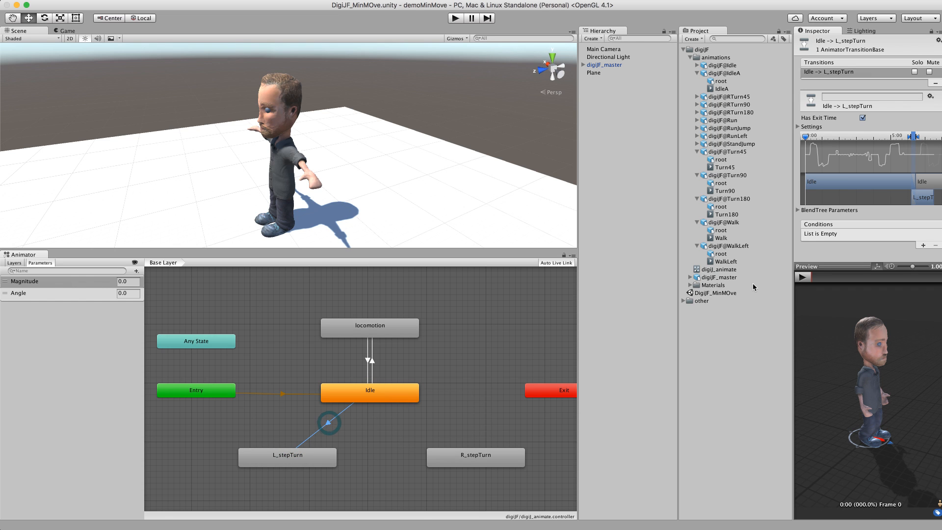
{"action": "left_click_drag", "start_coordinate": [854, 265], "coordinate": [853, 317]}
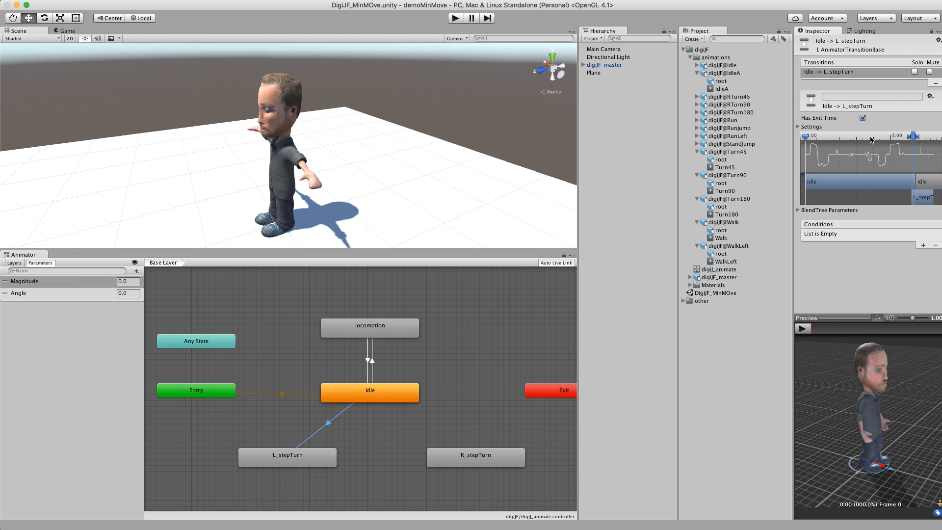
{"action": "left_click", "coordinate": [863, 119]}
{"action": "left_click", "coordinate": [923, 246]}
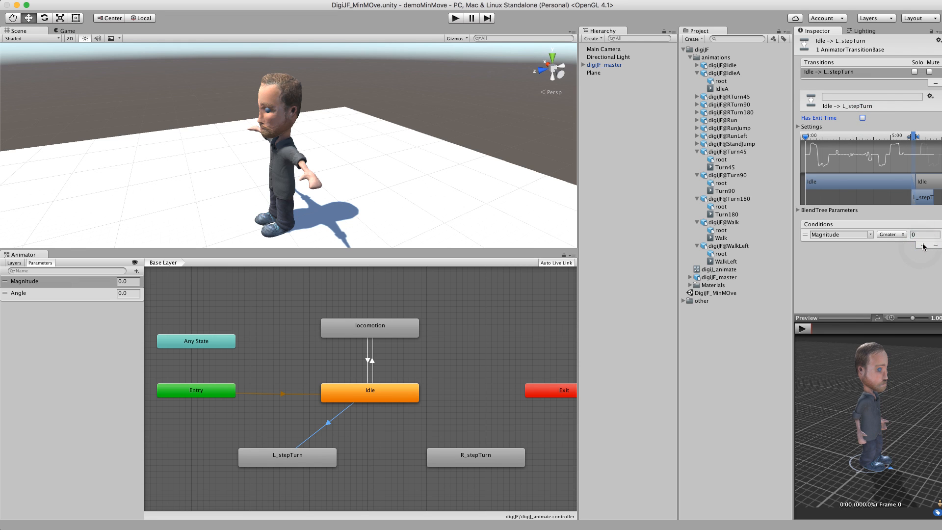
{"action": "left_click", "coordinate": [922, 245]}
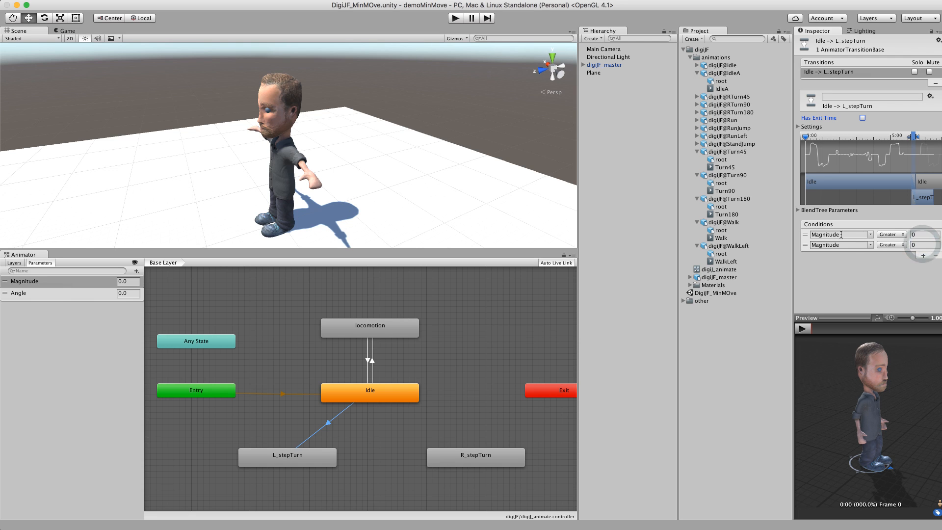
Step: Set the conditions to Magnitude Greater 0.1 and Angle Less -45
{"action": "left_click", "coordinate": [922, 235]}
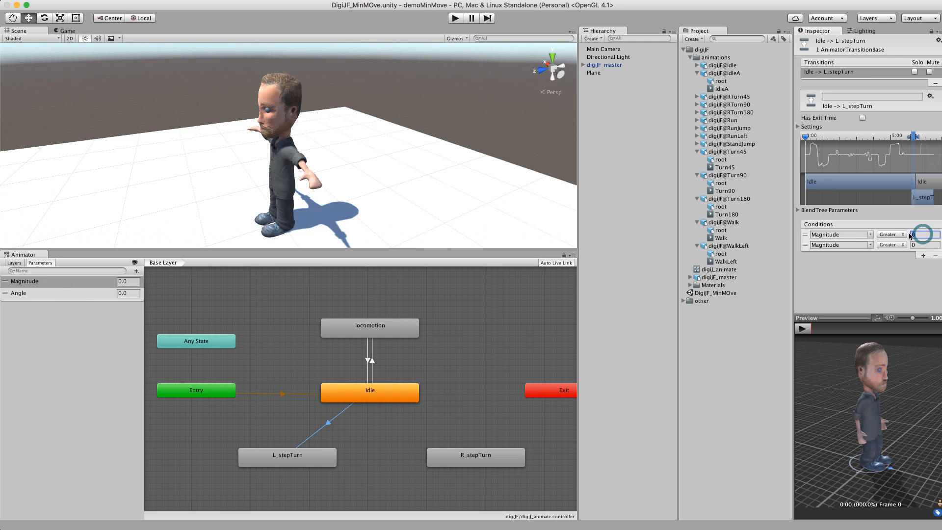
{"action": "type", "text": "1"}
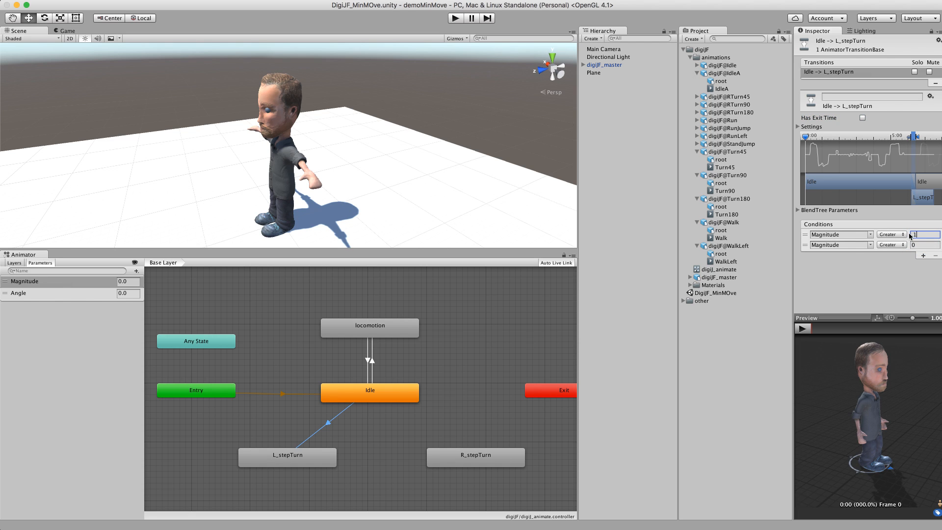
{"action": "left_click", "coordinate": [919, 245]}
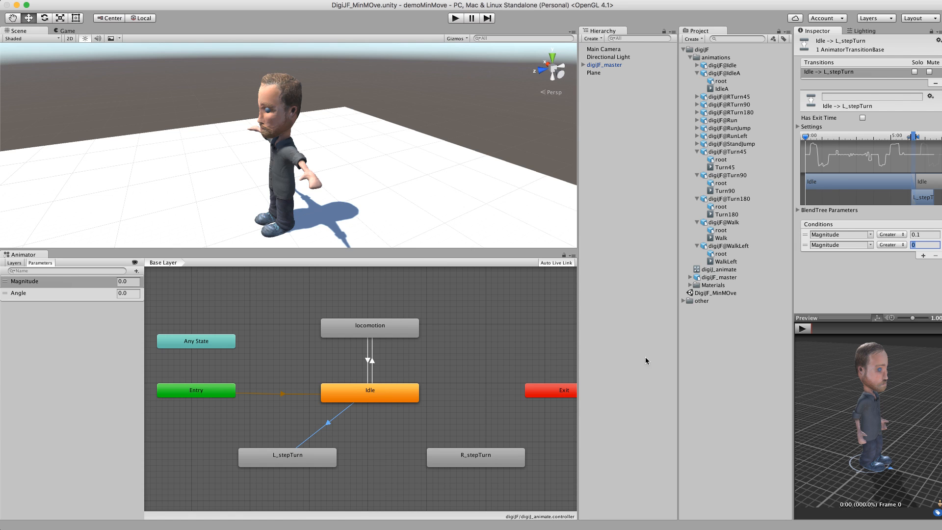
{"action": "left_click", "coordinate": [888, 245]}
{"action": "left_click", "coordinate": [890, 246]}
{"action": "left_click", "coordinate": [870, 245]}
{"action": "left_click", "coordinate": [876, 261]}
{"action": "left_click", "coordinate": [904, 244]}
{"action": "left_click", "coordinate": [902, 253]}
{"action": "left_click", "coordinate": [920, 245]}
{"action": "type", "text": "-45"}
{"action": "left_click", "coordinate": [364, 399]}
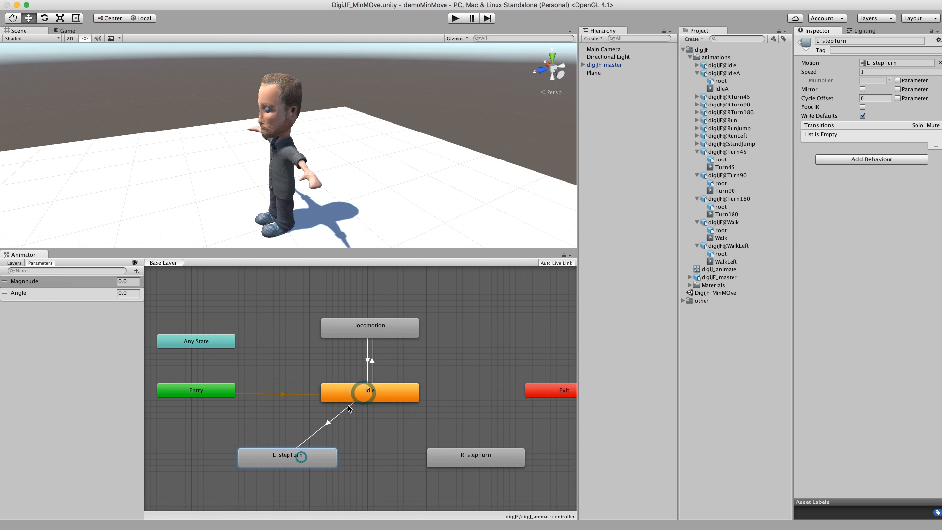
Step: Make a transition from L_stepTurn back to Idle, keeping Has Exit Time on
{"action": "left_click", "coordinate": [300, 457]}
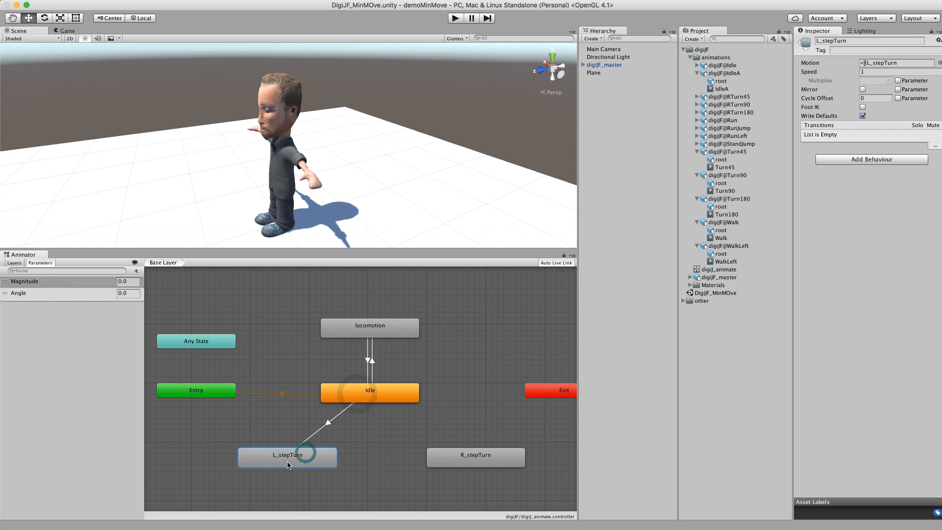
{"action": "right_click", "coordinate": [300, 457]}
{"action": "left_click", "coordinate": [334, 459]}
{"action": "left_click", "coordinate": [364, 400]}
{"action": "left_click", "coordinate": [326, 430]}
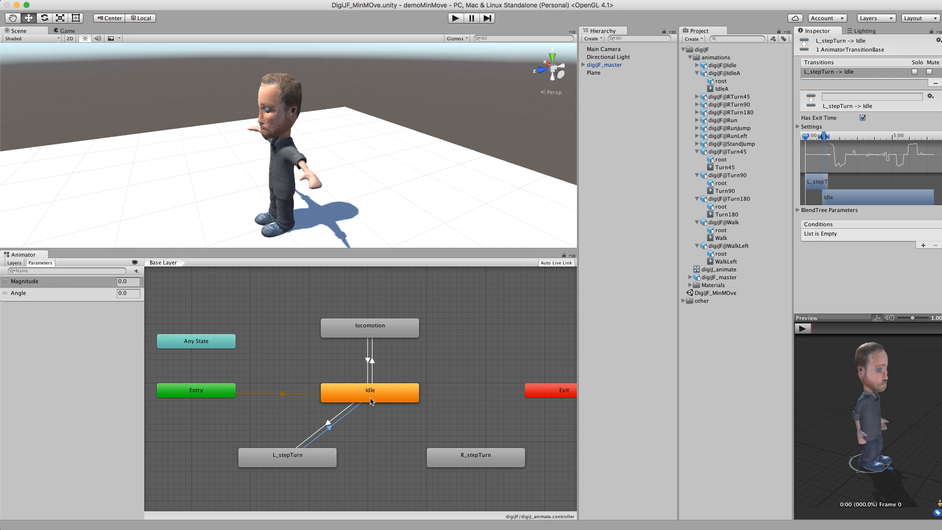
{"action": "left_click", "coordinate": [863, 118]}
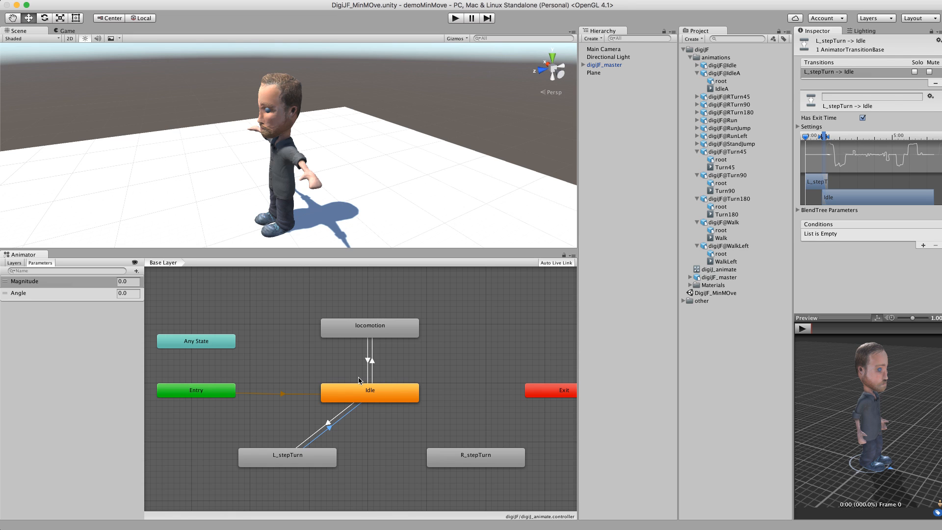
Step: Make a transition from Idle to R_stepTurn
{"action": "left_click_drag", "start_coordinate": [459, 454], "coordinate": [443, 454]}
{"action": "right_click", "coordinate": [459, 452]}
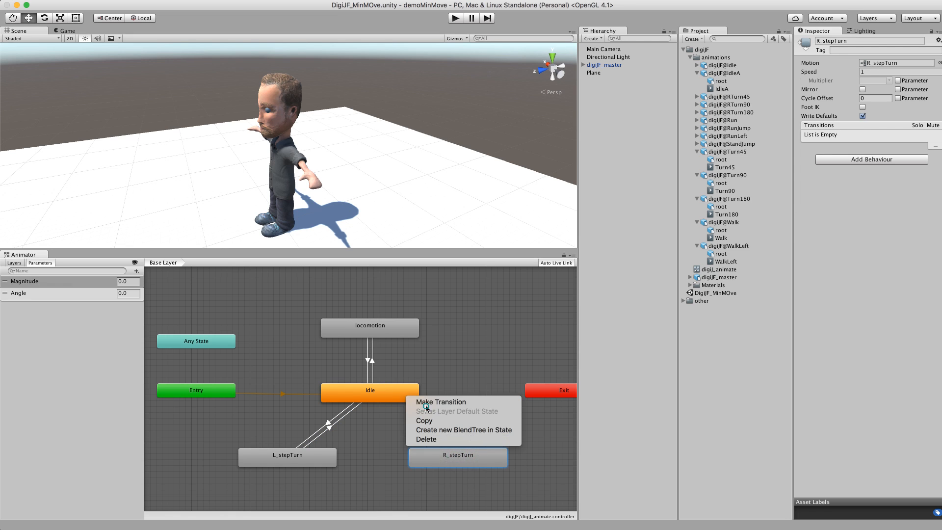
{"action": "left_click", "coordinate": [426, 402]}
{"action": "left_click", "coordinate": [413, 396]}
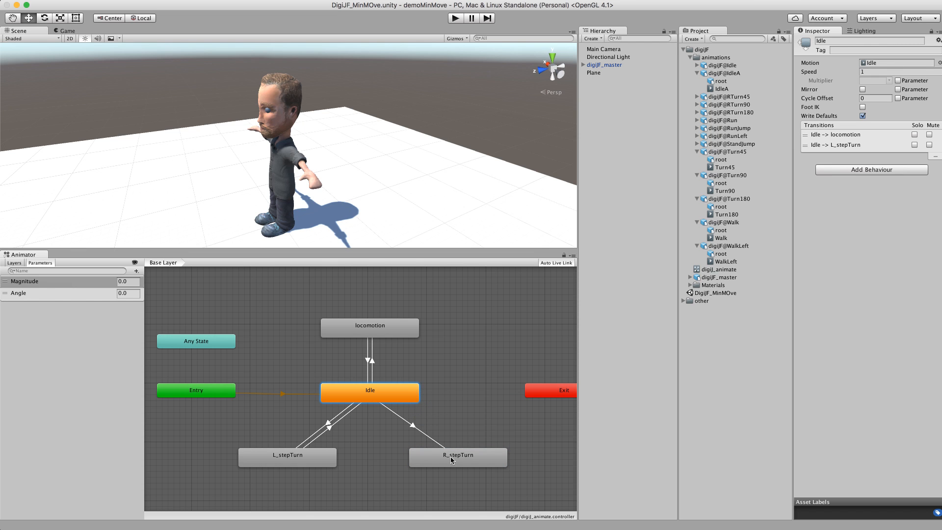
{"action": "left_click", "coordinate": [443, 450]}
Step: Turn off Has Exit Time on the Idle to R_stepTurn transition and add two conditions
{"action": "left_click", "coordinate": [412, 425]}
{"action": "left_click", "coordinate": [923, 244]}
{"action": "left_click", "coordinate": [923, 245]}
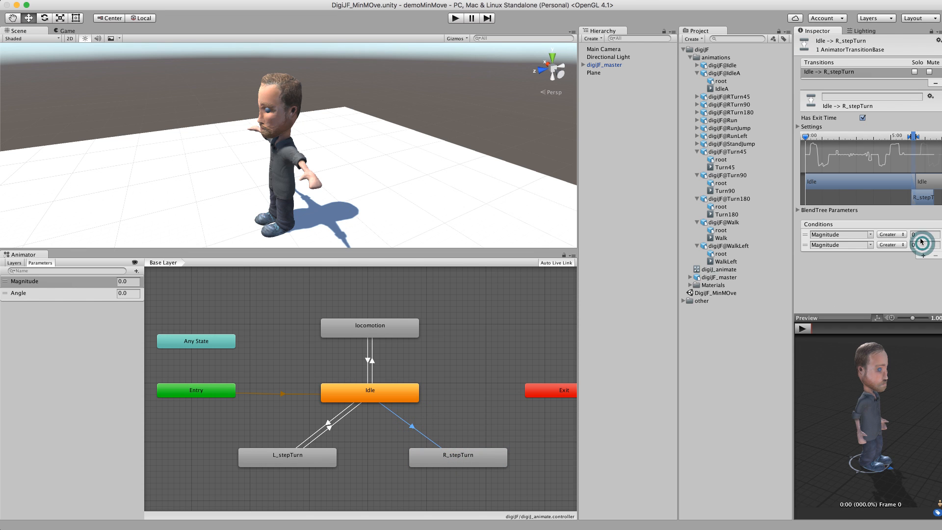
{"action": "left_click", "coordinate": [862, 118]}
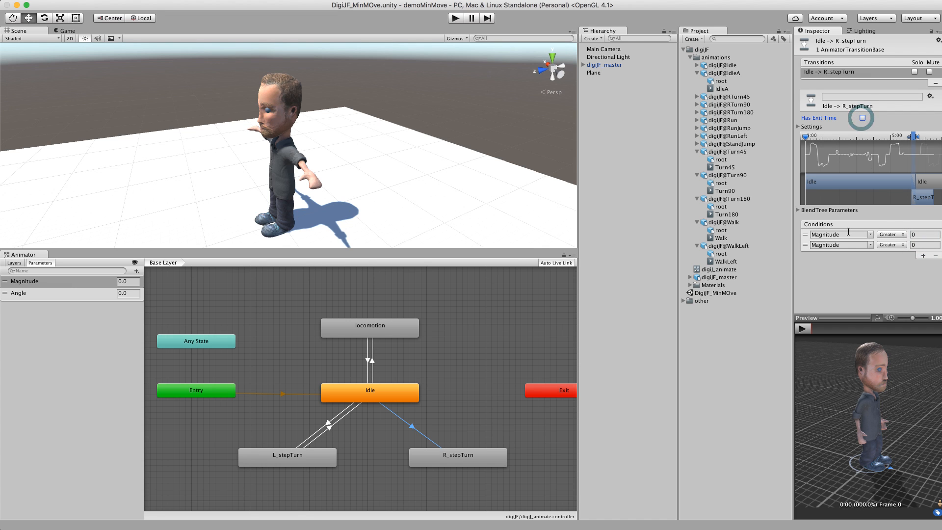
Step: Set the conditions to Magnitude Greater 0.1 and Angle Greater 45
{"action": "type", "text": "0.1"}
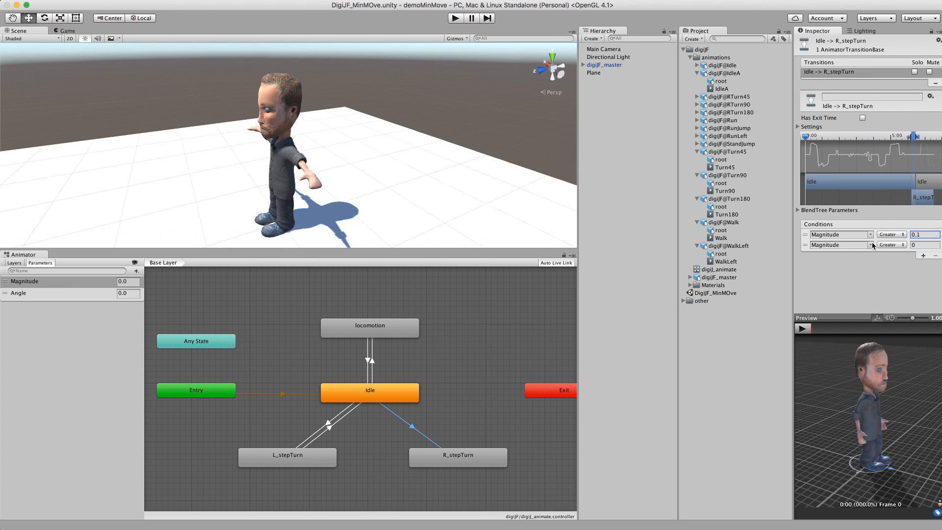
{"action": "left_click", "coordinate": [871, 245]}
{"action": "left_click", "coordinate": [878, 260]}
{"action": "left_click", "coordinate": [913, 245]}
{"action": "type", "text": "45"}
Step: Make a transition from R_stepTurn back to Idle
{"action": "right_click", "coordinate": [438, 450]}
{"action": "left_click", "coordinate": [489, 452]}
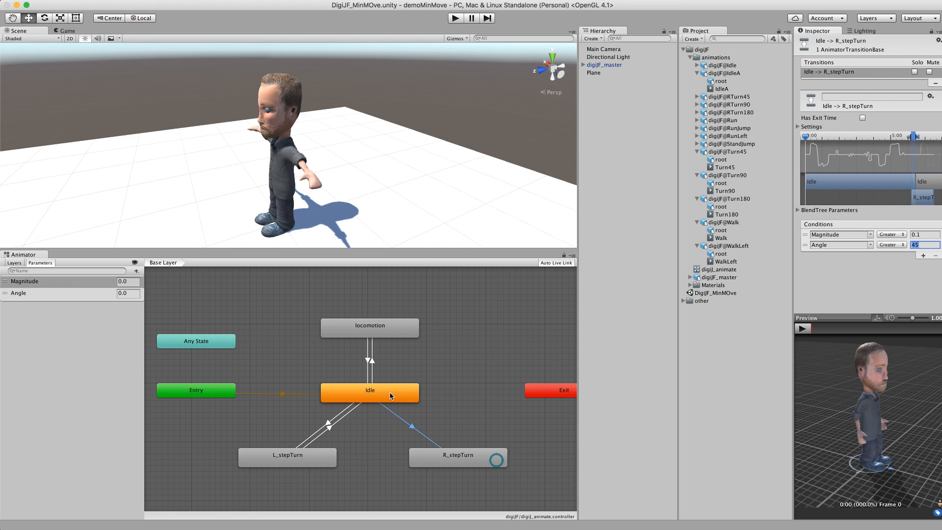
{"action": "left_click", "coordinate": [389, 394]}
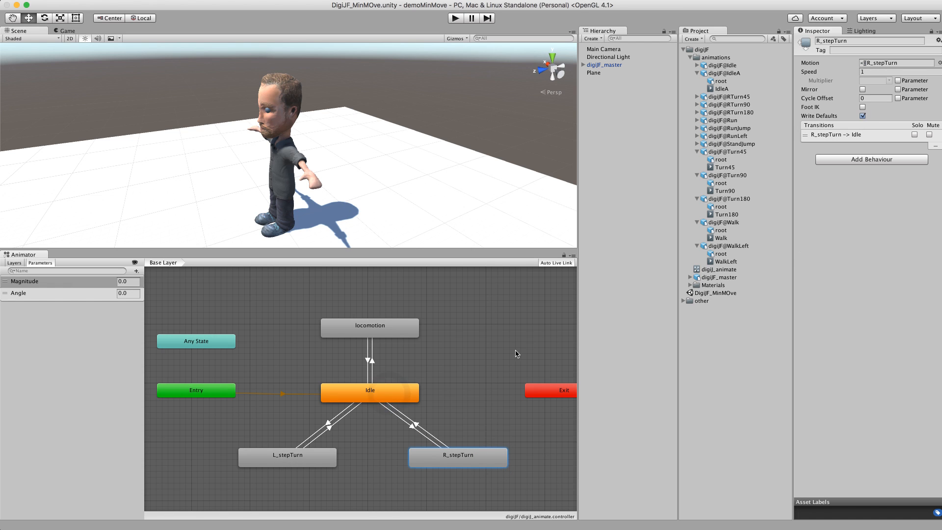
{"action": "left_click", "coordinate": [418, 425]}
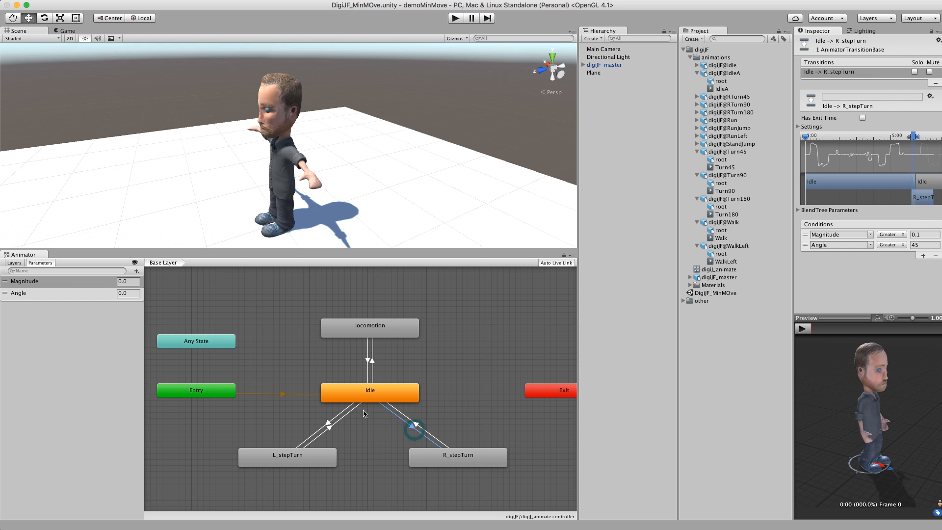
Step: Reposition the R_stepTurn state and make a transition from it to locomotion
{"action": "left_click_drag", "start_coordinate": [456, 461], "coordinate": [462, 462]}
{"action": "left_click", "coordinate": [391, 335]}
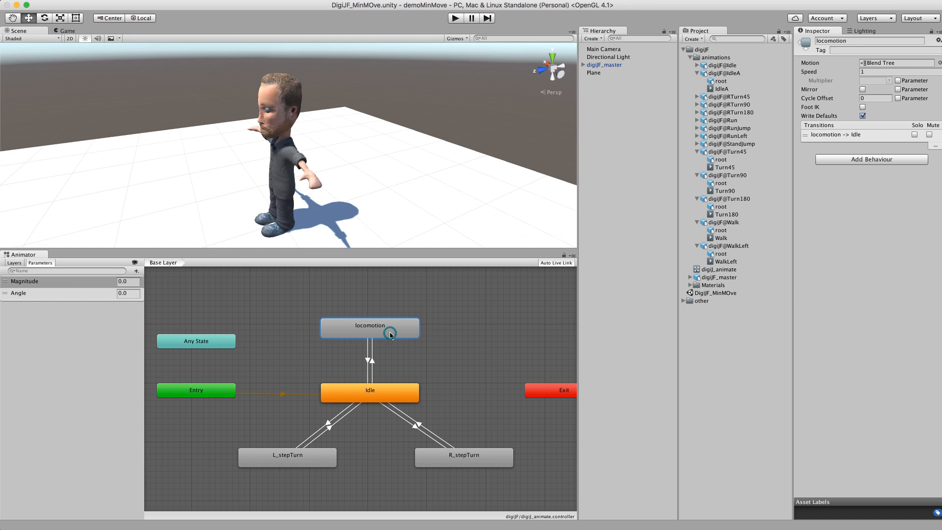
{"action": "right_click", "coordinate": [485, 462]}
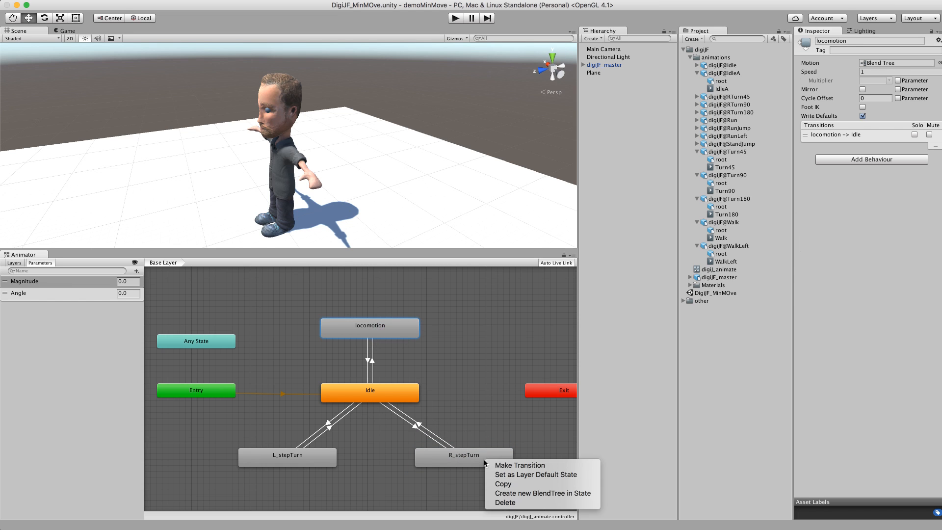
{"action": "left_click", "coordinate": [511, 466]}
{"action": "left_click", "coordinate": [411, 333]}
{"action": "left_click_drag", "start_coordinate": [469, 464], "coordinate": [499, 464]}
Step: Add two conditions to the R_stepTurn to locomotion transition: Magnitude Greater 0.2 and an Angle condition
{"action": "left_click", "coordinate": [433, 392]}
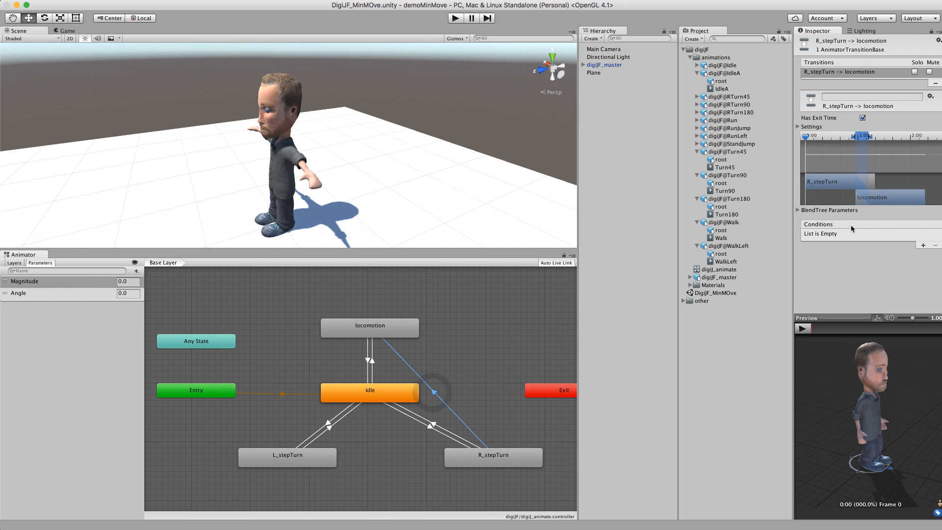
{"action": "left_click", "coordinate": [923, 245]}
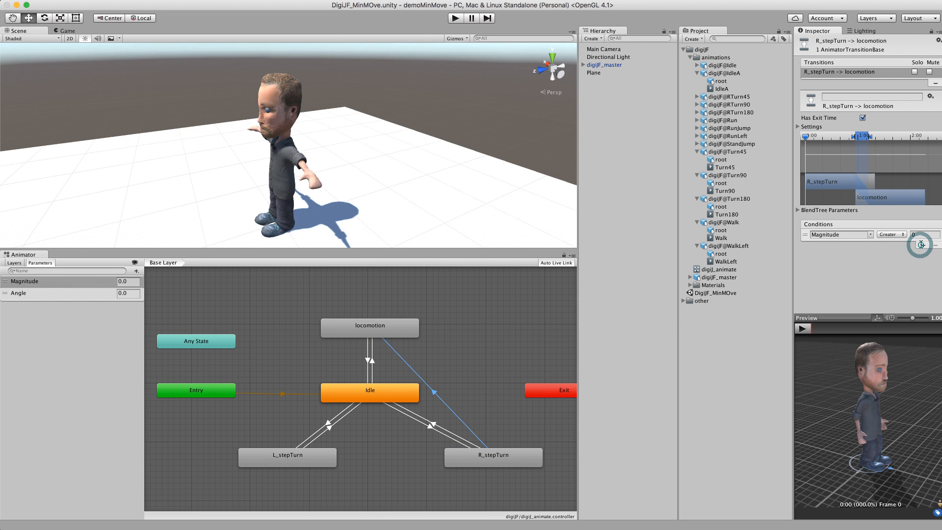
{"action": "left_click", "coordinate": [923, 245]}
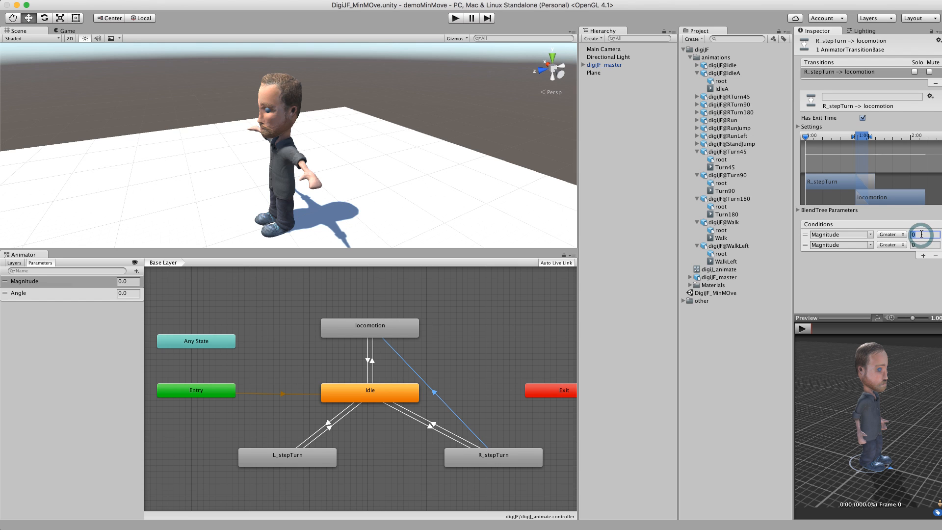
{"action": "type", "text": "0.2"}
{"action": "left_click", "coordinate": [868, 244]}
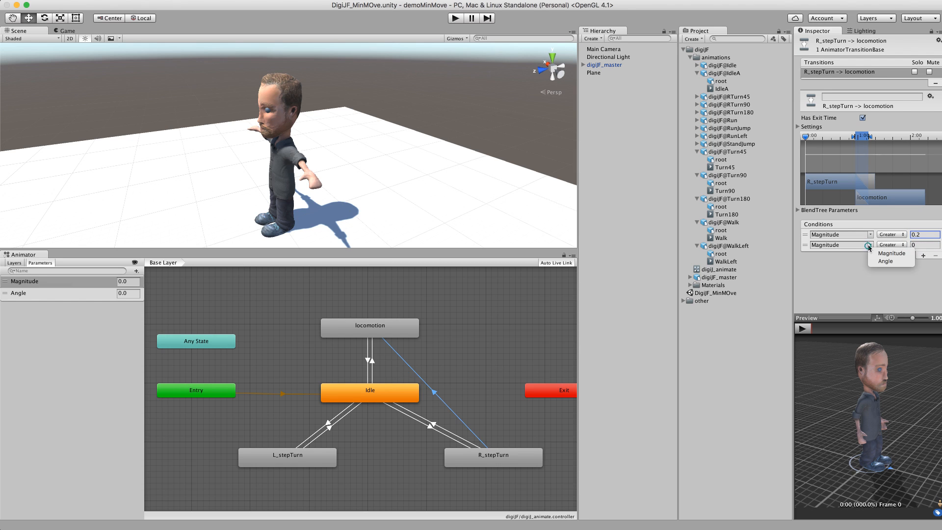
{"action": "left_click", "coordinate": [875, 254]}
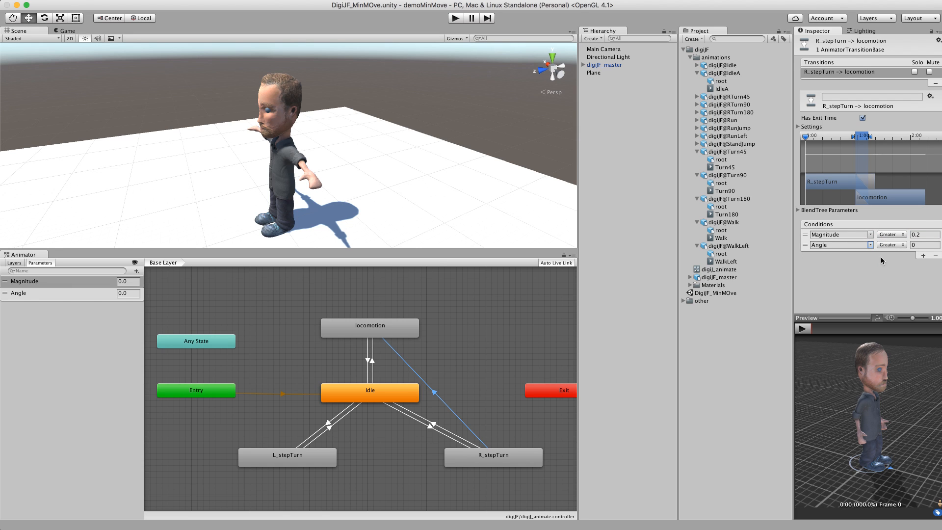
Step: Set the Angle condition on the R_stepTurn to locomotion transition to Less than 45
{"action": "left_click", "coordinate": [893, 246]}
{"action": "left_click", "coordinate": [895, 247]}
{"action": "left_click", "coordinate": [427, 428]}
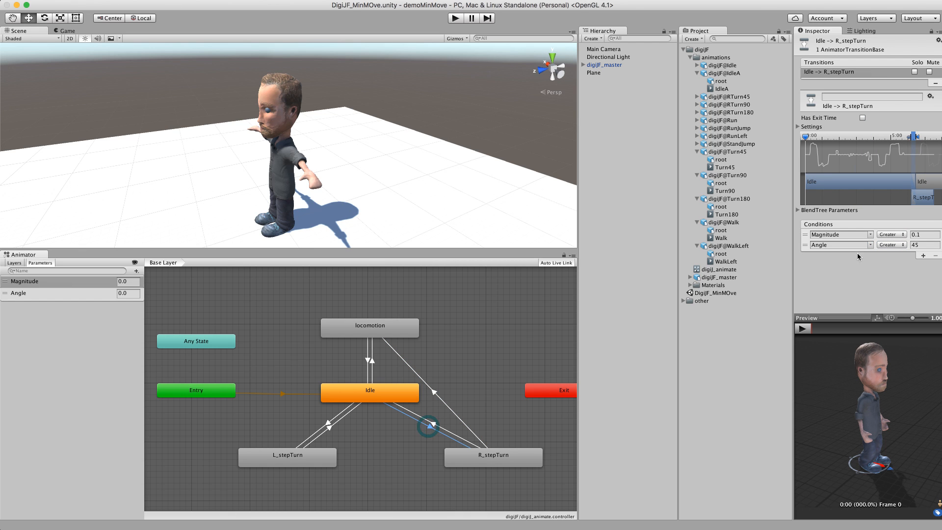
{"action": "left_click", "coordinate": [433, 392]}
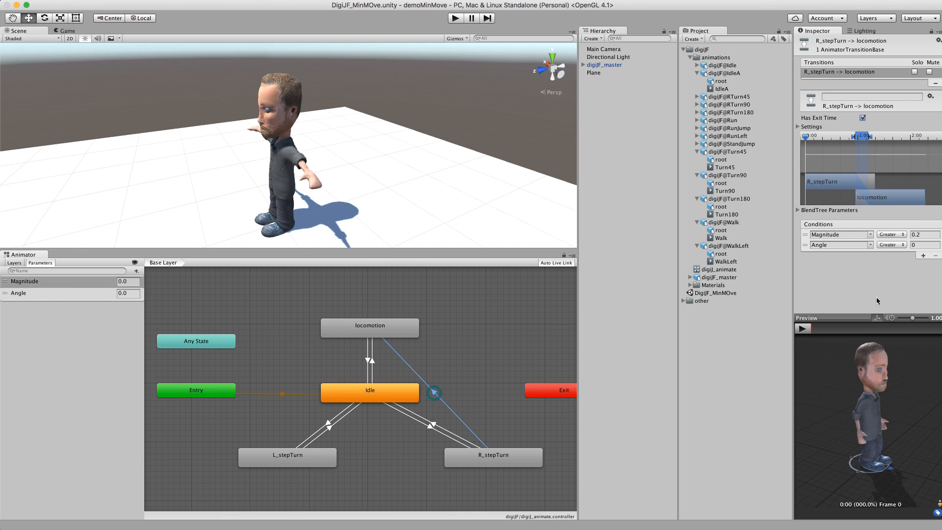
{"action": "left_click", "coordinate": [893, 253]}
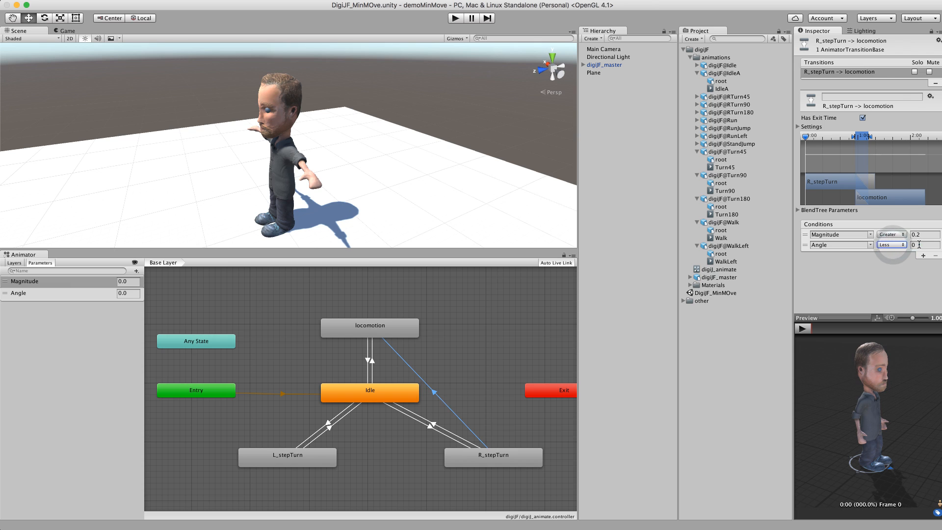
{"action": "left_click", "coordinate": [919, 245]}
{"action": "type", "text": "45"}
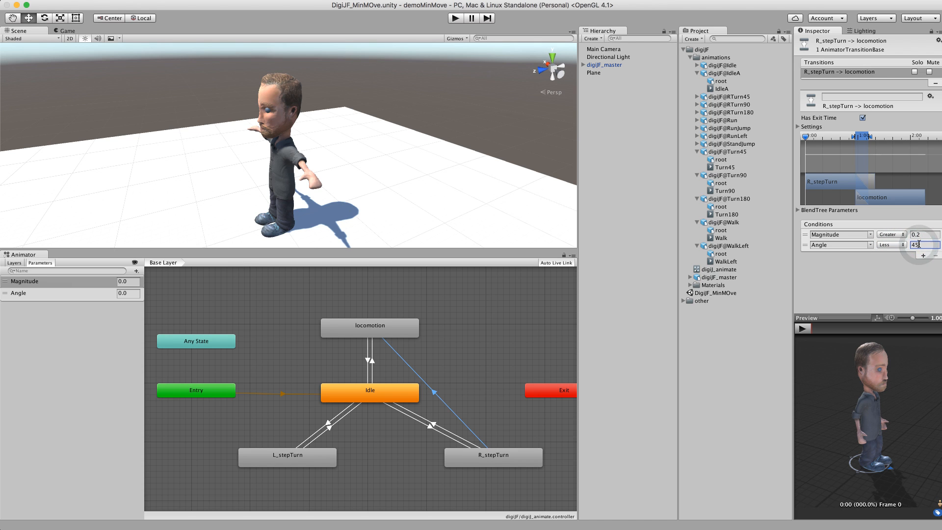
Step: Add a third condition to the R_stepTurn to locomotion transition: Angle Greater than -45
{"action": "left_click", "coordinate": [924, 256]}
{"action": "left_click", "coordinate": [872, 255]}
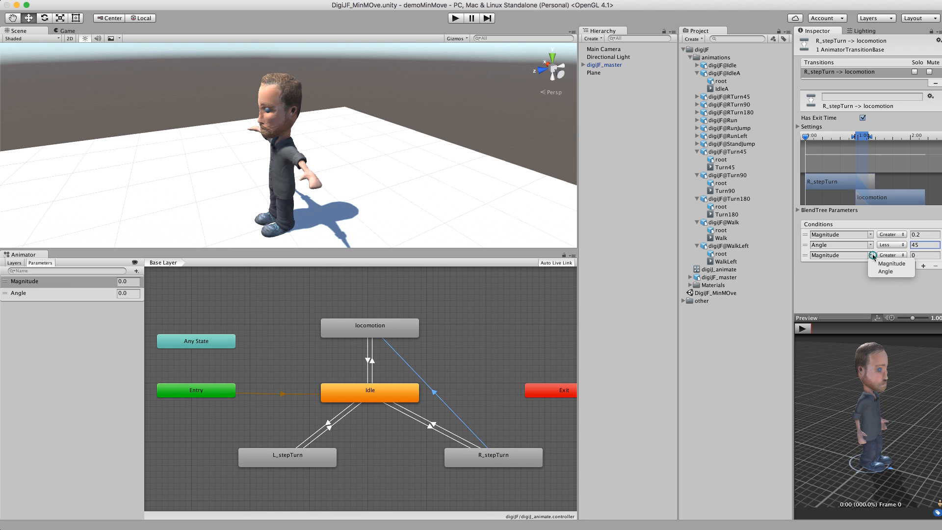
{"action": "left_click", "coordinate": [884, 271]}
{"action": "left_click", "coordinate": [925, 255]}
{"action": "type", "text": "-45"}
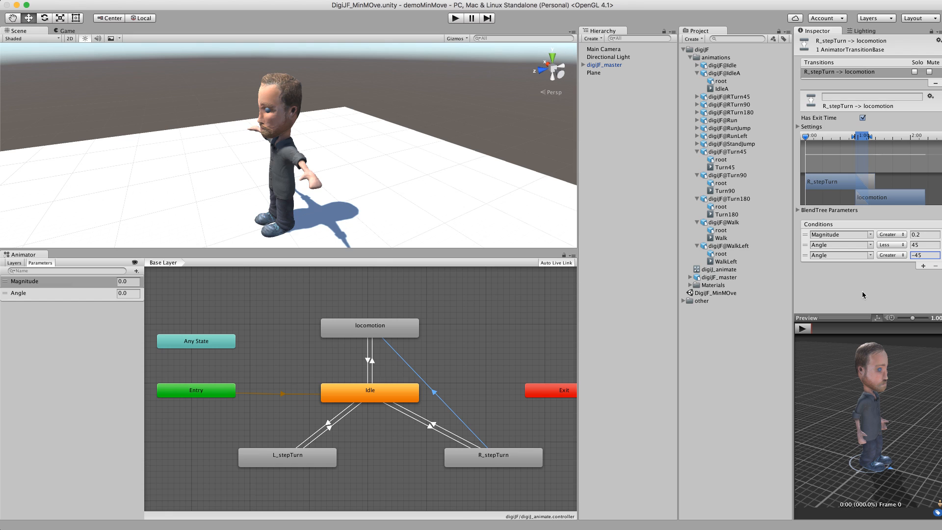
Step: Make a transition from L_stepTurn to locomotion and move the L_stepTurn state further left
{"action": "left_click", "coordinate": [518, 458]}
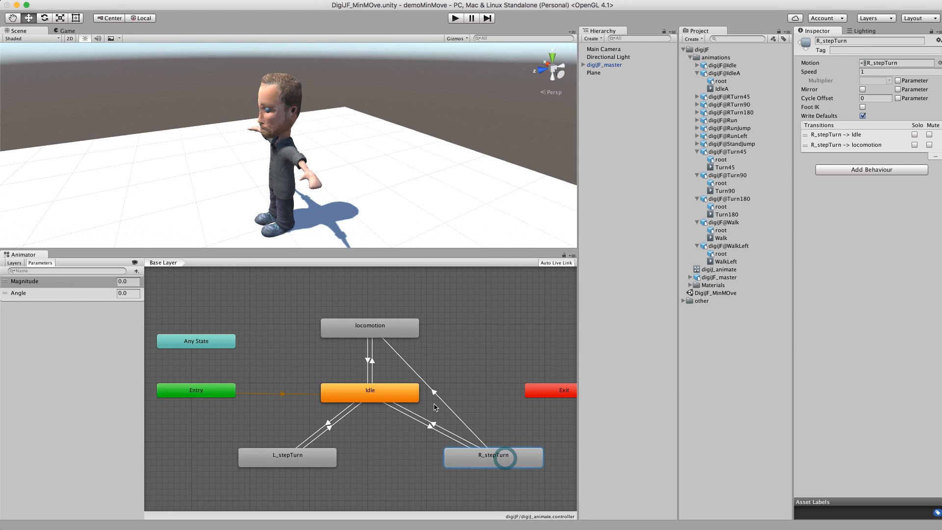
{"action": "left_click", "coordinate": [430, 429]}
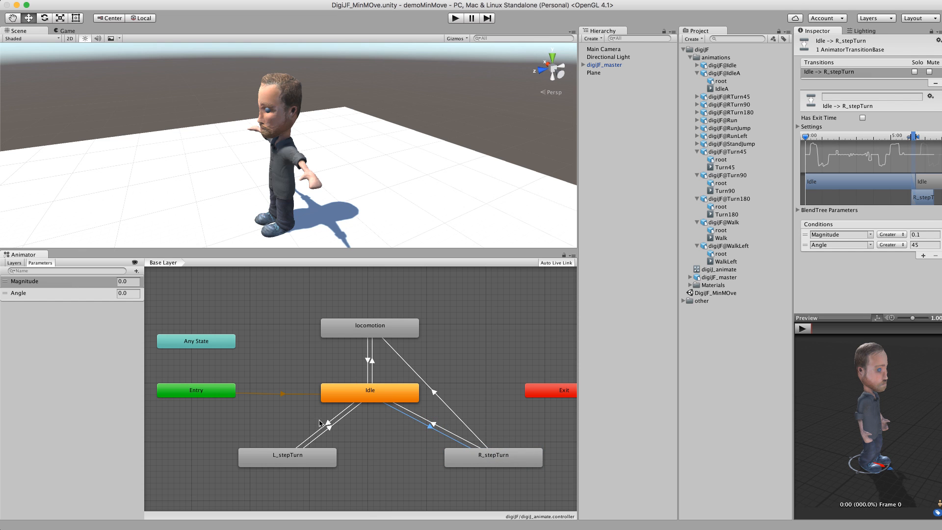
{"action": "right_click", "coordinate": [280, 459]}
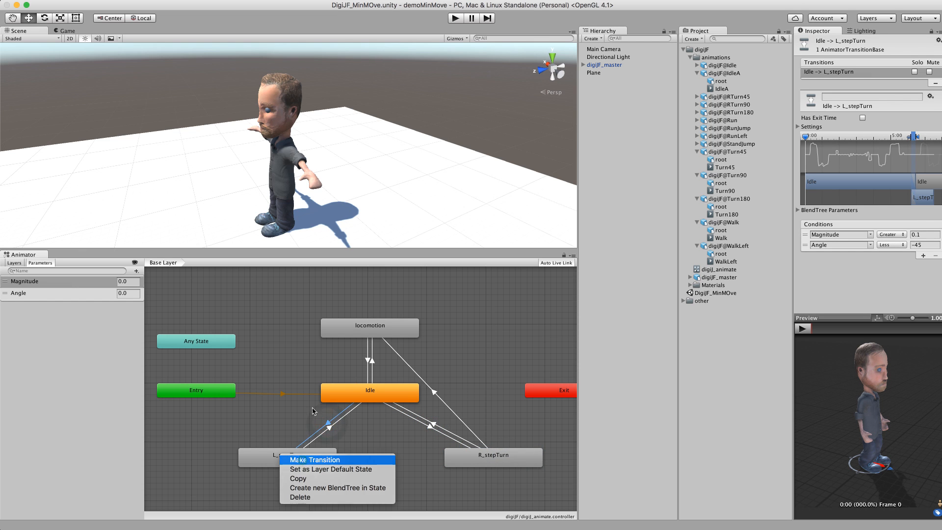
{"action": "left_click", "coordinate": [300, 463]}
{"action": "left_click", "coordinate": [352, 327]}
{"action": "left_click_drag", "start_coordinate": [317, 454], "coordinate": [265, 455]}
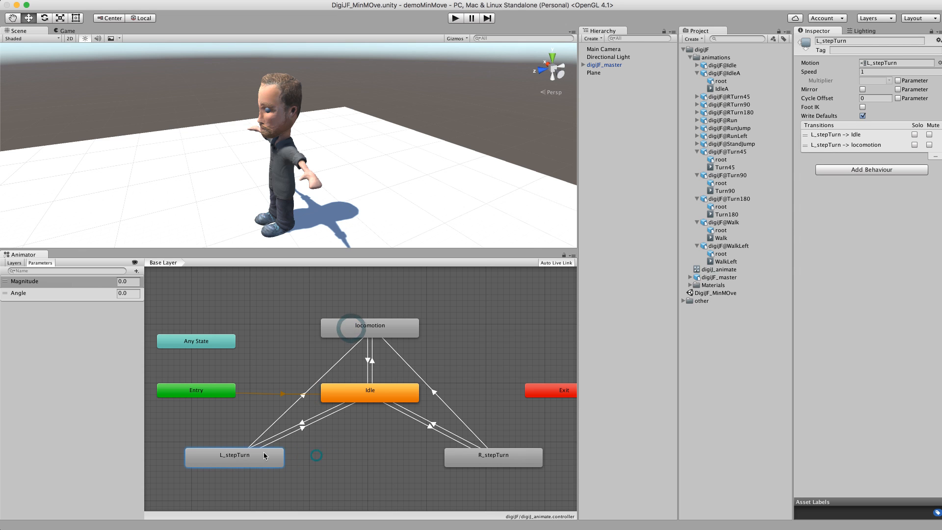
Step: Add three conditions to the L_stepTurn to locomotion transition
{"action": "left_click", "coordinate": [307, 388]}
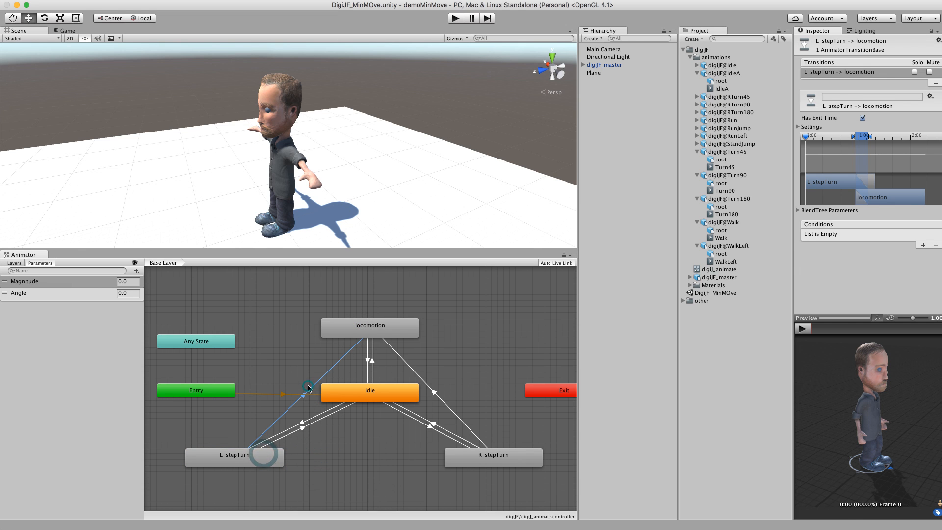
{"action": "left_click", "coordinate": [923, 244]}
{"action": "left_click", "coordinate": [923, 255]}
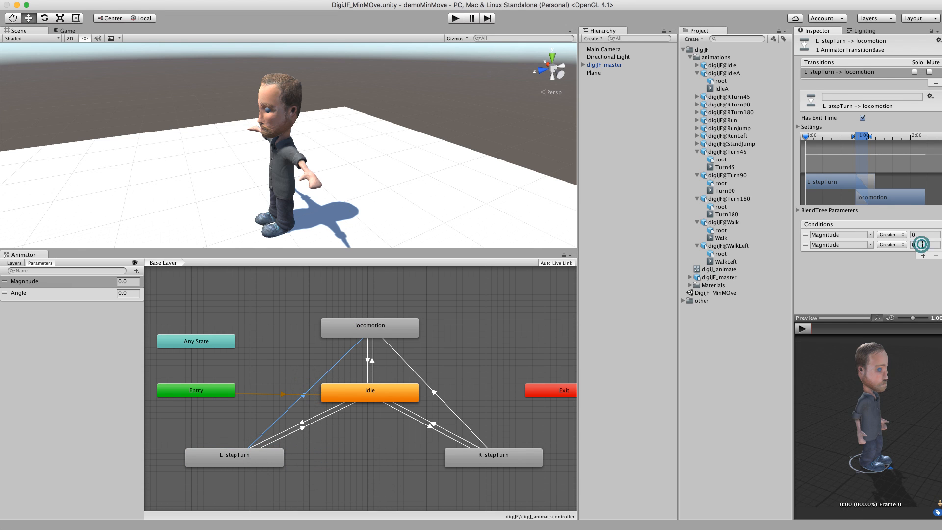
{"action": "left_click", "coordinate": [923, 256]}
Step: Turn off Has Exit Time on both the L_stepTurn and R_stepTurn transitions to locomotion
{"action": "left_click", "coordinate": [862, 118]}
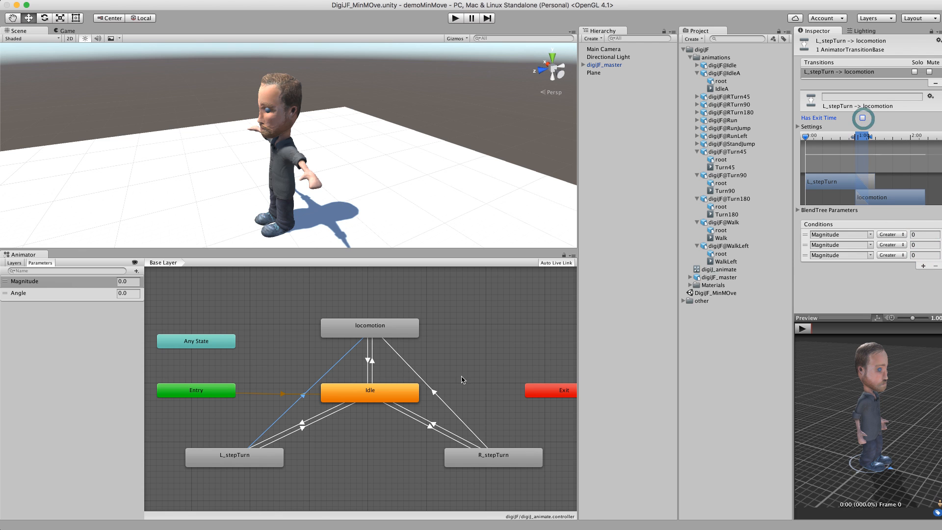
{"action": "left_click", "coordinate": [435, 391]}
{"action": "left_click", "coordinate": [863, 118]}
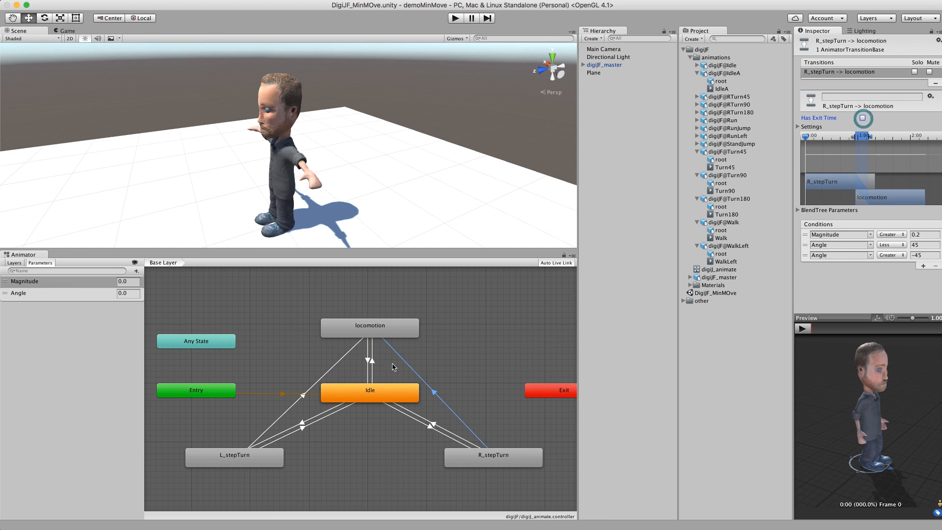
Step: Set the first condition of the L_stepTurn to locomotion transition to Magnitude Greater than 0.2
{"action": "left_click", "coordinate": [309, 387]}
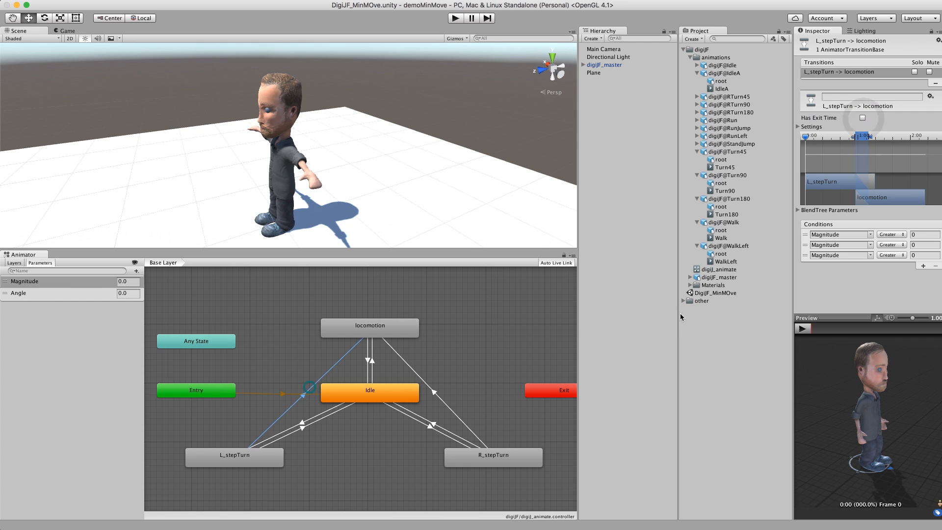
{"action": "left_click", "coordinate": [916, 233]}
{"action": "type", "text": ".2"}
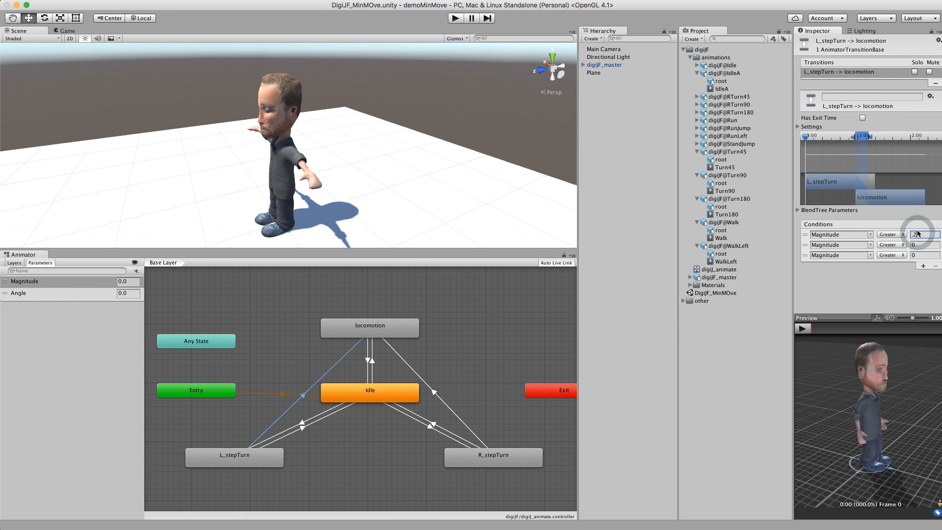
Step: Change the second condition of the L_stepTurn to locomotion transition to Angle Less than 45
{"action": "left_click", "coordinate": [891, 245]}
{"action": "left_click", "coordinate": [870, 244]}
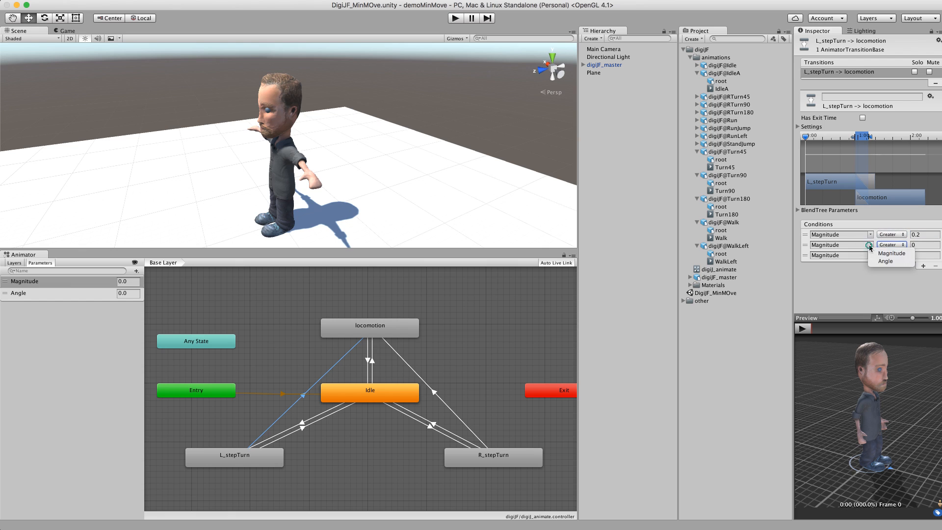
{"action": "left_click", "coordinate": [885, 261]}
{"action": "left_click", "coordinate": [924, 243]}
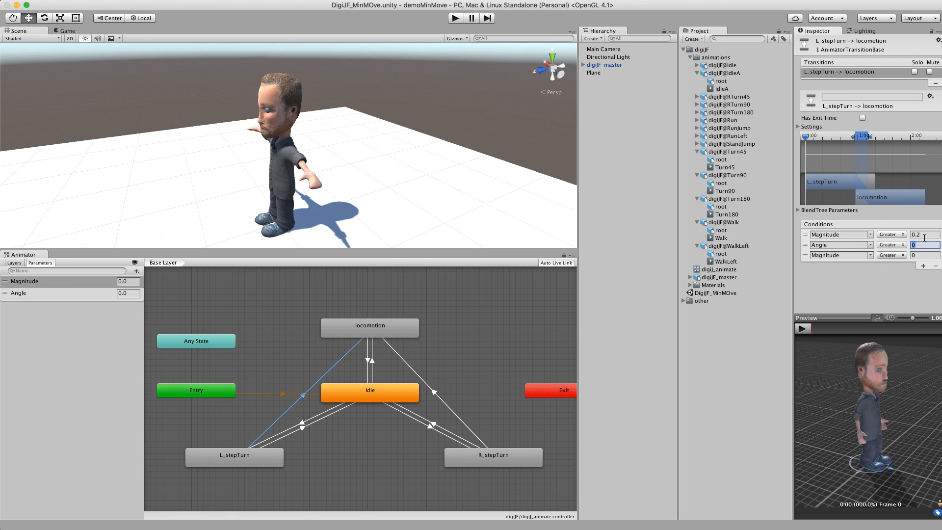
{"action": "left_click", "coordinate": [890, 245]}
{"action": "left_click", "coordinate": [896, 253]}
{"action": "left_click", "coordinate": [915, 243]}
{"action": "type", "text": "15"}
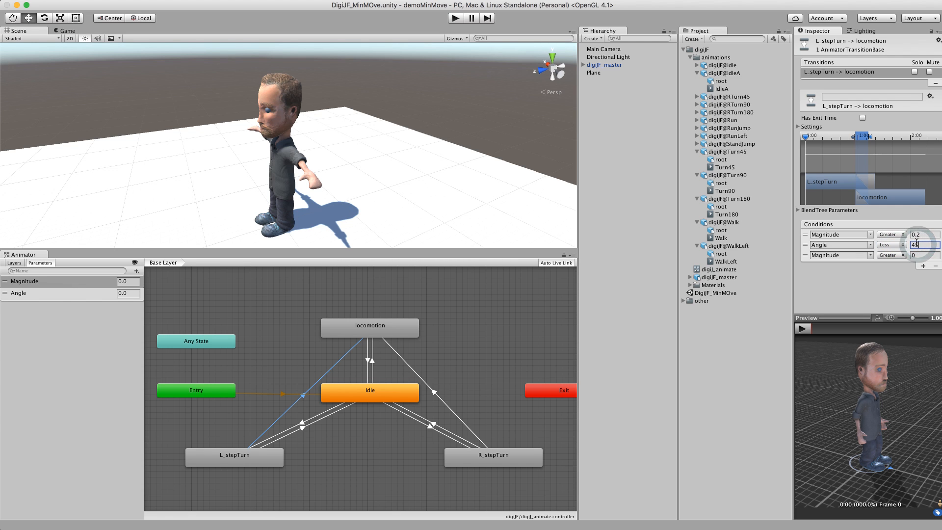
Step: Change the third condition of the L_stepTurn to locomotion transition to Angle Greater than -45
{"action": "left_click", "coordinate": [866, 253]}
{"action": "left_click", "coordinate": [878, 264]}
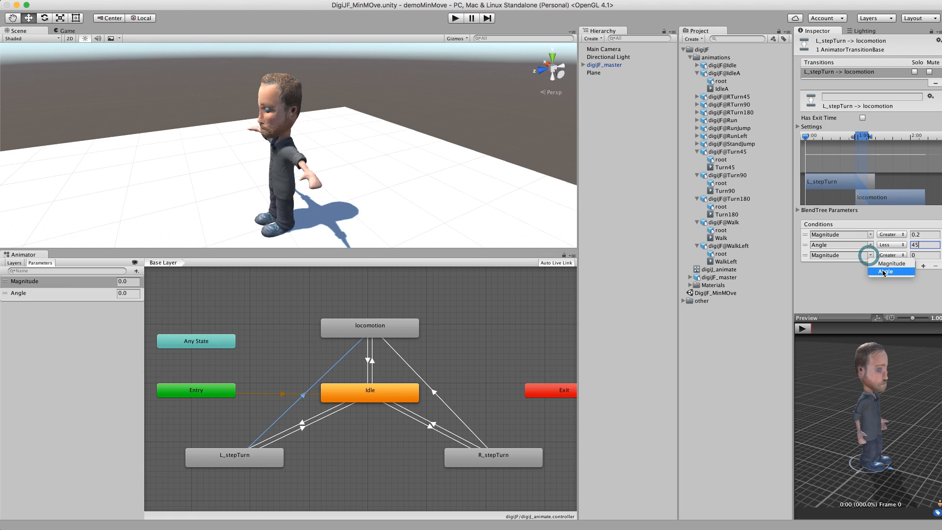
{"action": "left_click", "coordinate": [922, 255]}
{"action": "type", "text": "-45"}
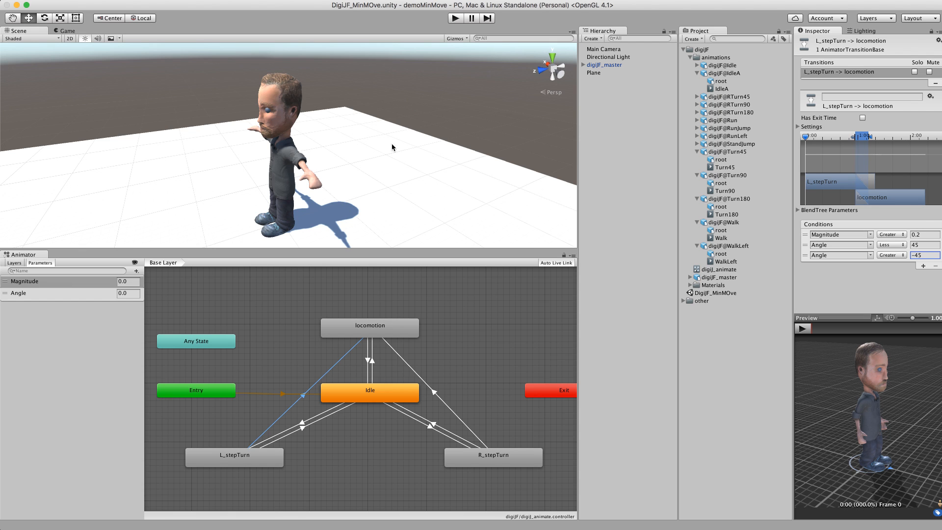
Step: Play-test the controller in the Scene view by setting the Magnitude parameter to 0.2, then stop Play mode
{"action": "left_click", "coordinate": [455, 18]}
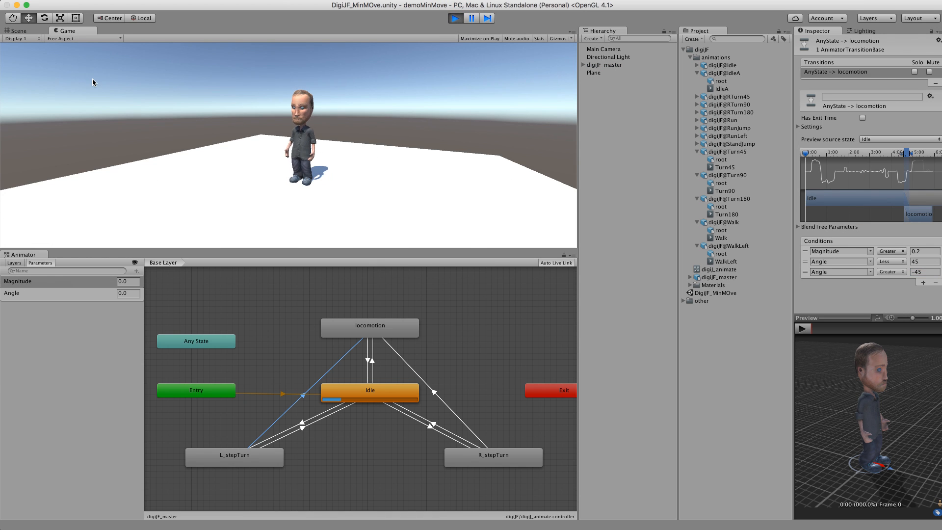
{"action": "left_click", "coordinate": [27, 33]}
{"action": "right_click_drag", "start_coordinate": [382, 147], "coordinate": [176, 146], "text": "alt"}
{"action": "left_click_drag", "start_coordinate": [177, 146], "coordinate": [274, 142], "text": "alt"}
{"action": "left_click_drag", "start_coordinate": [269, 158], "coordinate": [297, 168], "text": "alt"}
{"action": "left_click", "coordinate": [123, 294]}
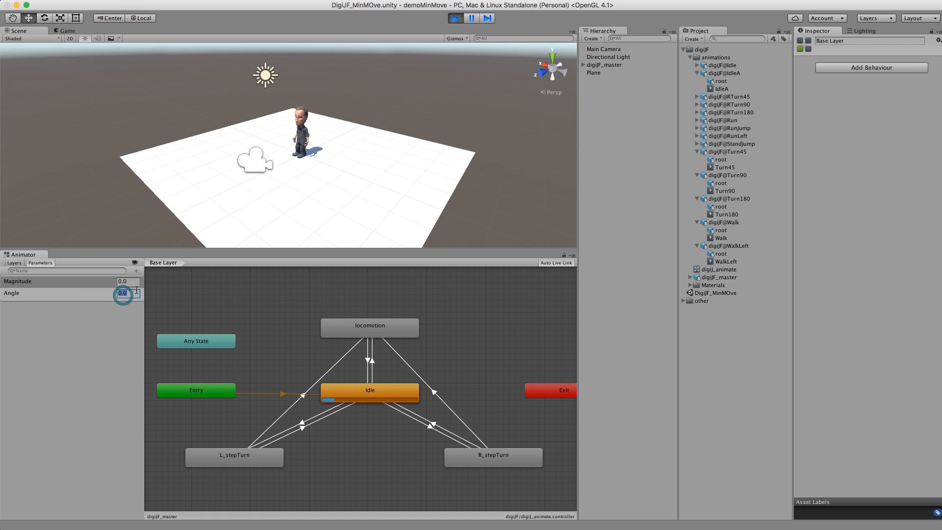
{"action": "left_click", "coordinate": [126, 282]}
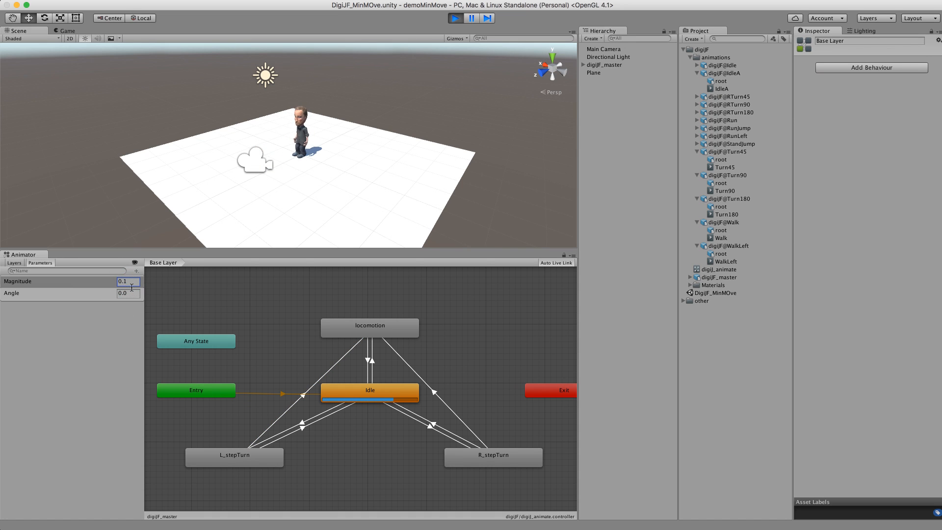
{"action": "left_click", "coordinate": [129, 295]}
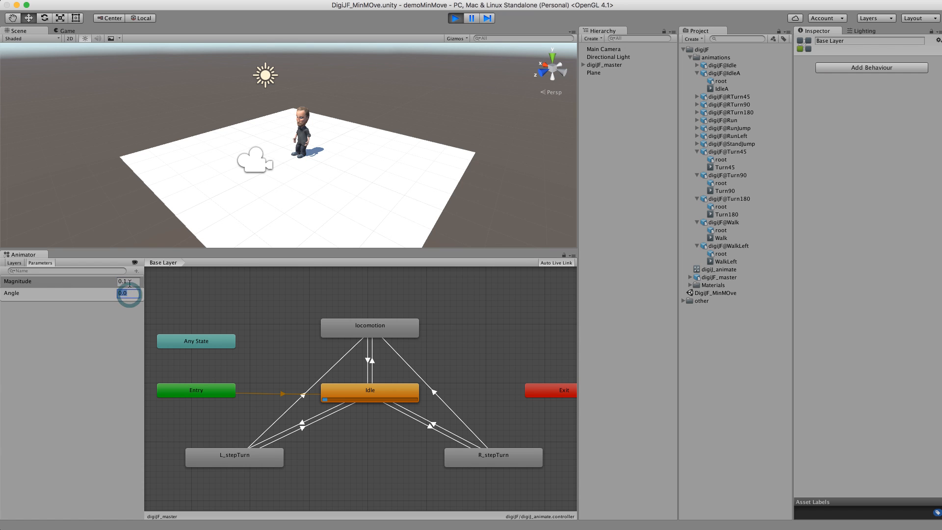
{"action": "left_click", "coordinate": [129, 283]}
{"action": "type", "text": "0.2"}
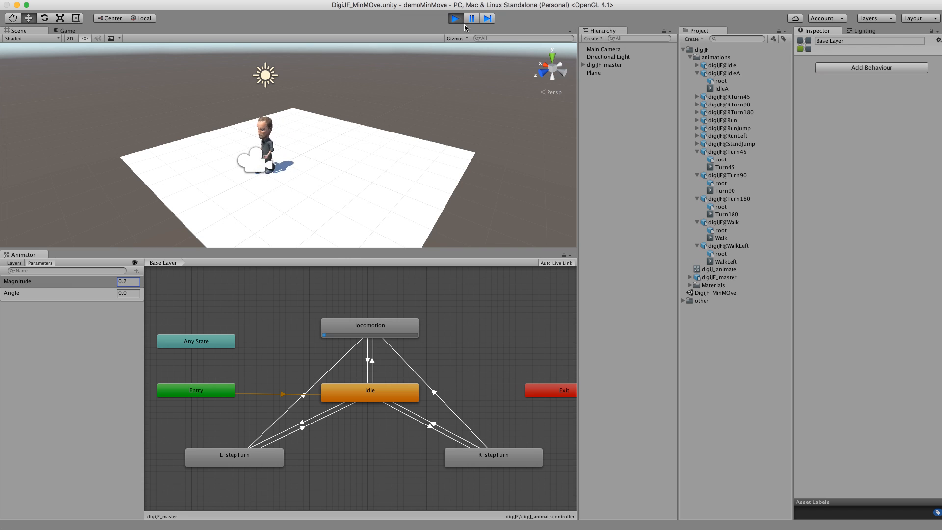
{"action": "key", "text": "super+p"}
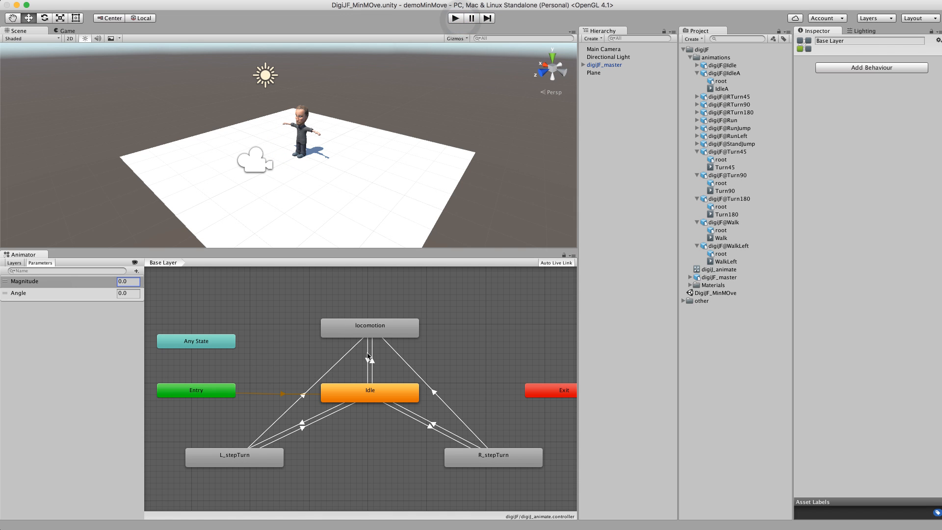
Step: Set the Magnitude threshold on the Idle to locomotion transition to 0.2
{"action": "left_click", "coordinate": [372, 368]}
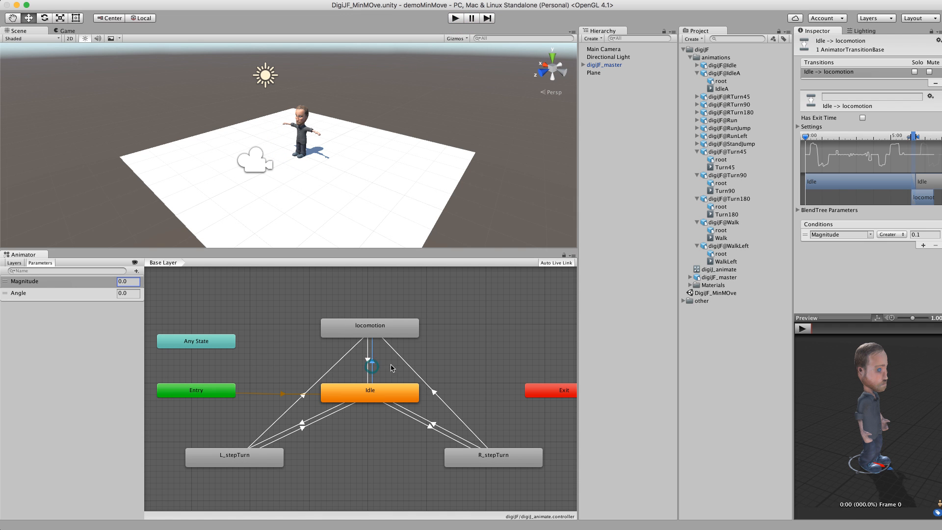
{"action": "left_click", "coordinate": [931, 235]}
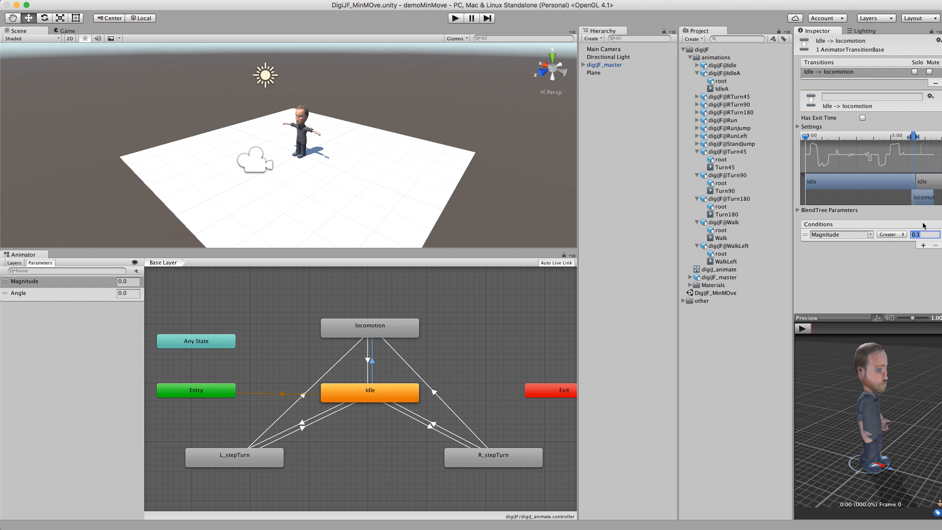
{"action": "key", "text": "BackSpace"}
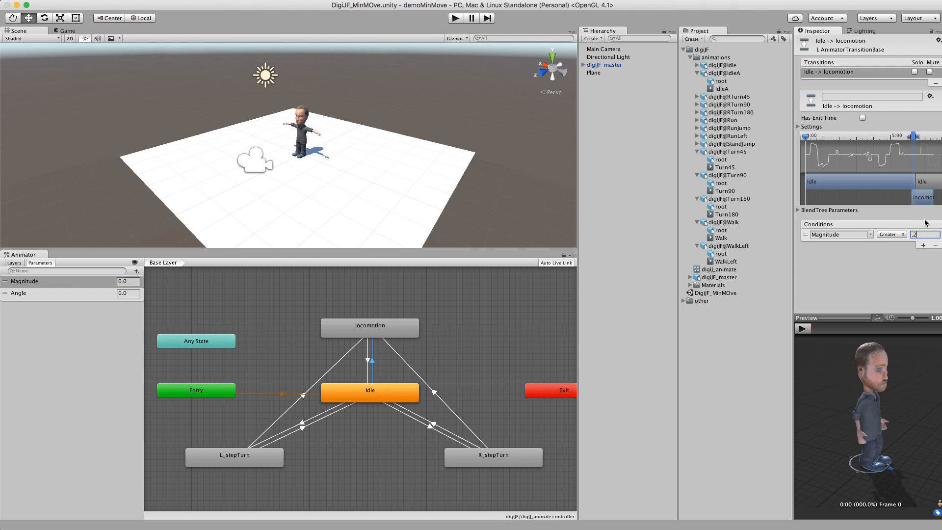
{"action": "type", "text": ".2"}
{"action": "key", "text": "Return"}
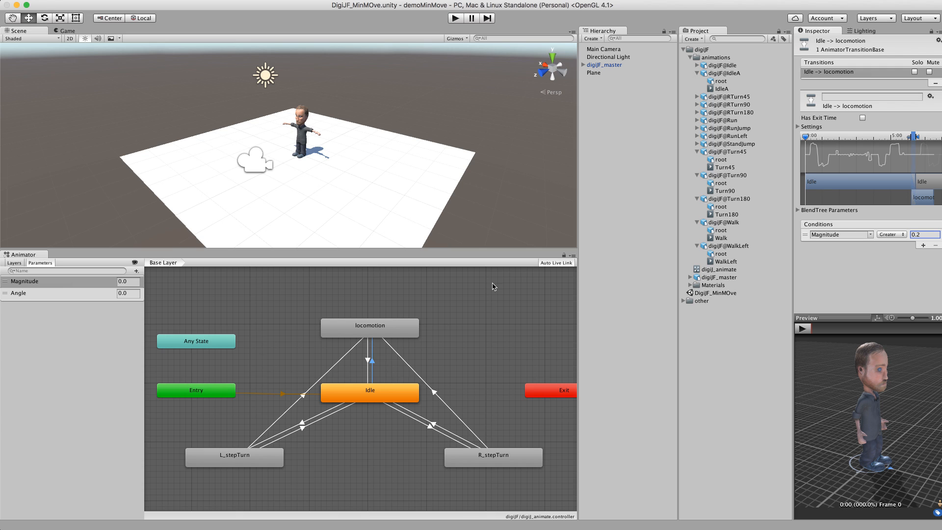
Step: Enter Play mode and set the Angle parameter to 50 to test the turn
{"action": "left_click", "coordinate": [377, 386]}
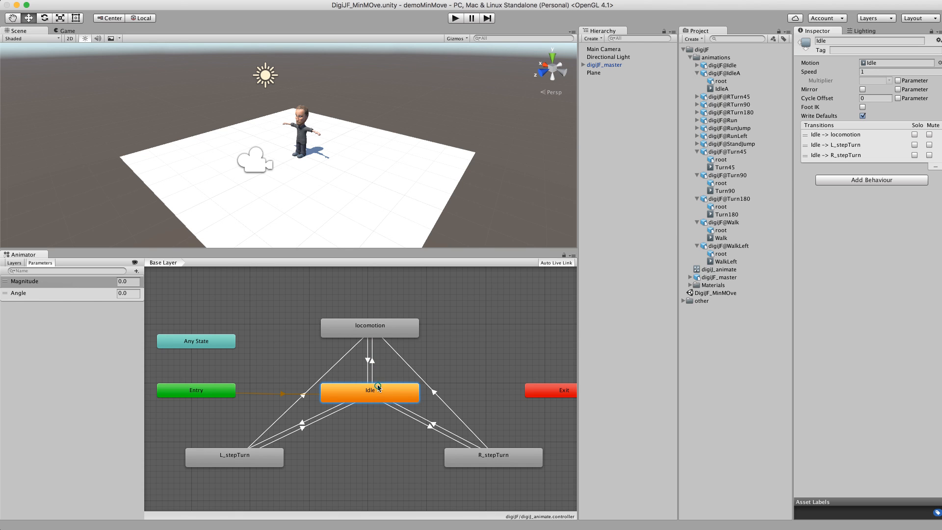
{"action": "left_click", "coordinate": [432, 425]}
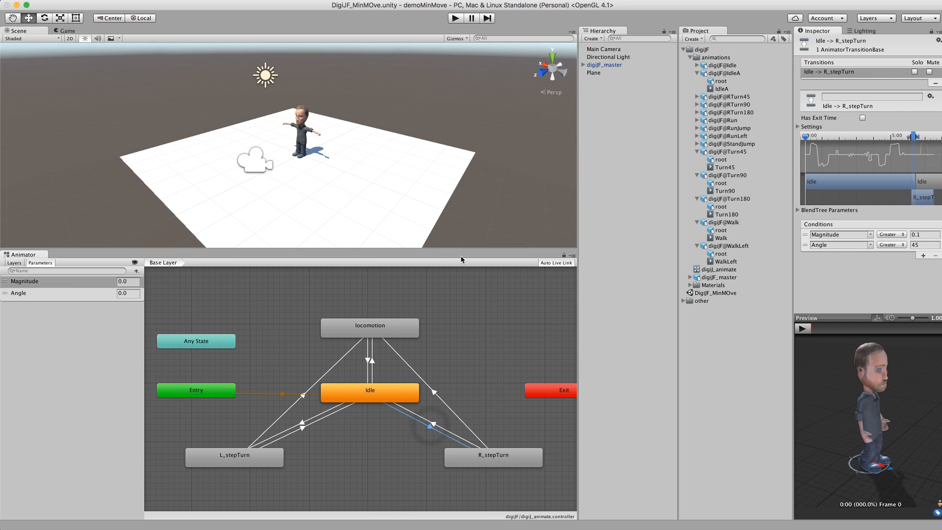
{"action": "left_click", "coordinate": [455, 18]}
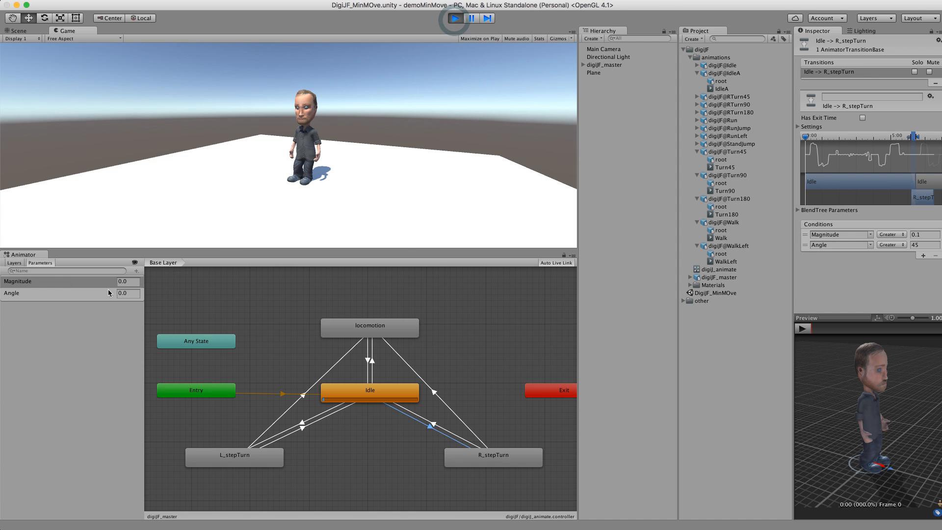
{"action": "left_click", "coordinate": [127, 294]}
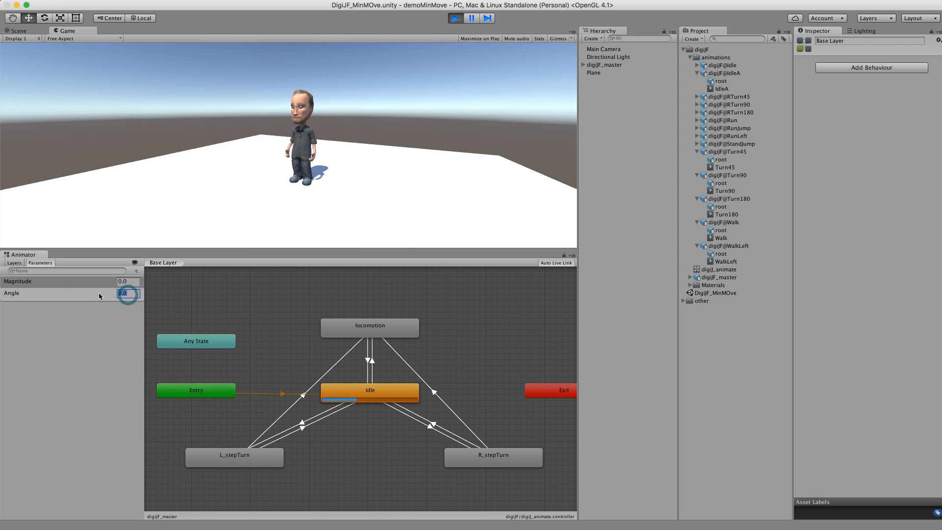
{"action": "type", "text": "50"}
Step: Set the Magnitude parameter to 0.1, then 0.15, to trigger the R_stepTurn state
{"action": "left_click", "coordinate": [129, 281]}
{"action": "type", "text": "0.1"}
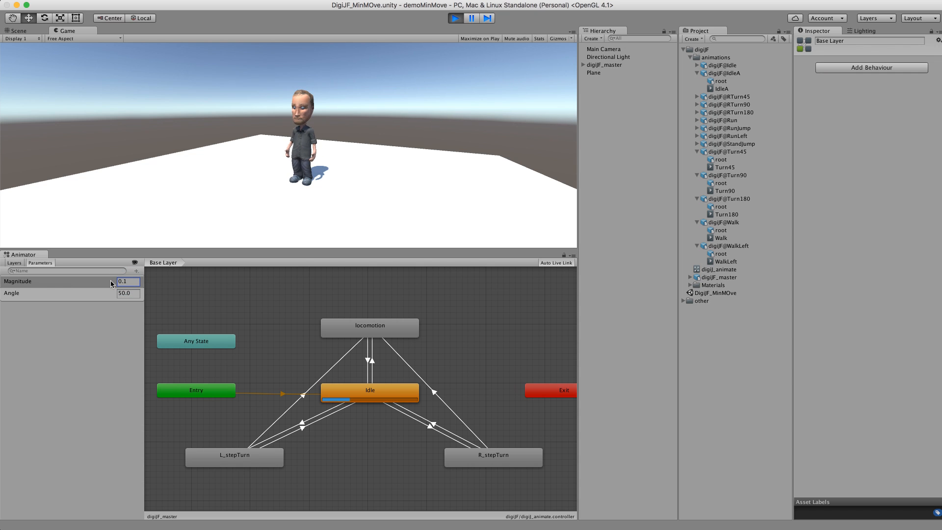
{"action": "left_click", "coordinate": [133, 278]}
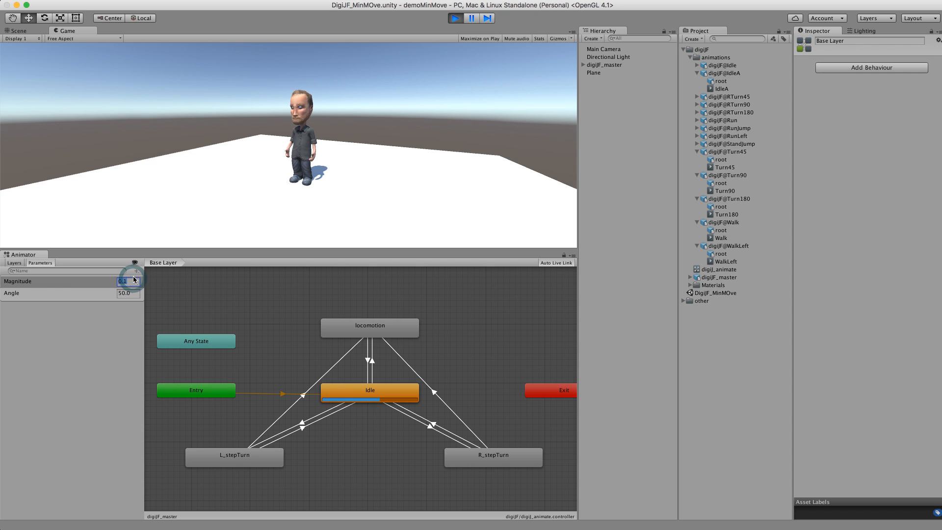
{"action": "type", "text": "5"}
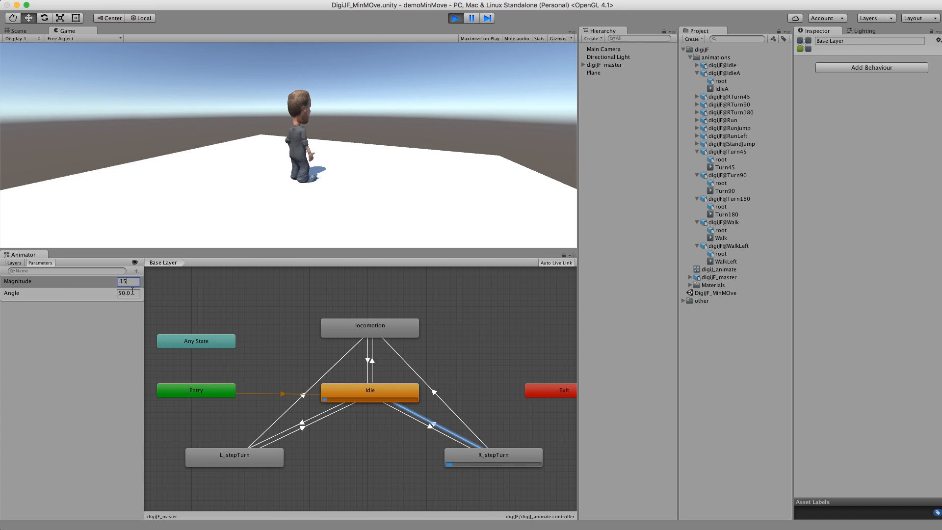
{"action": "left_click", "coordinate": [133, 293]}
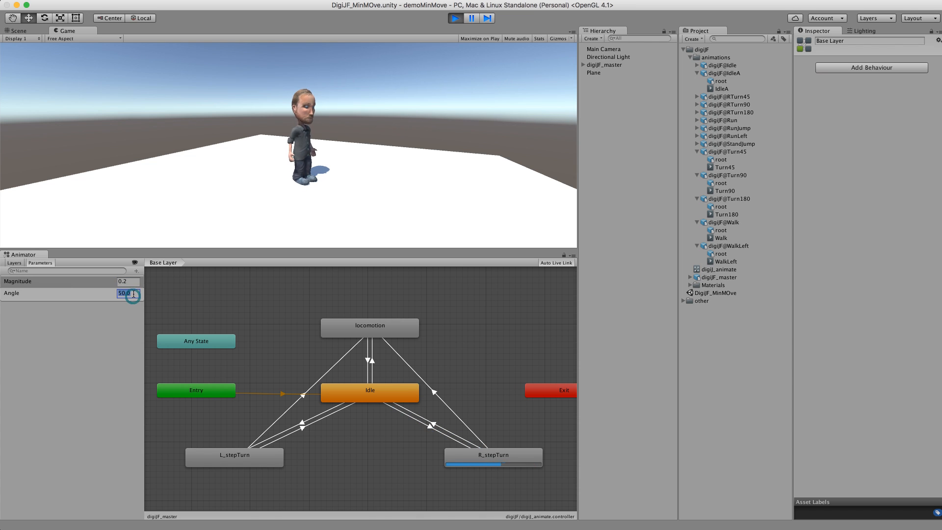
Step: Set the Angle parameter to -50 to trigger L_stepTurn, then back to 50 to trigger R_stepTurn
{"action": "type", "text": "-50.0"}
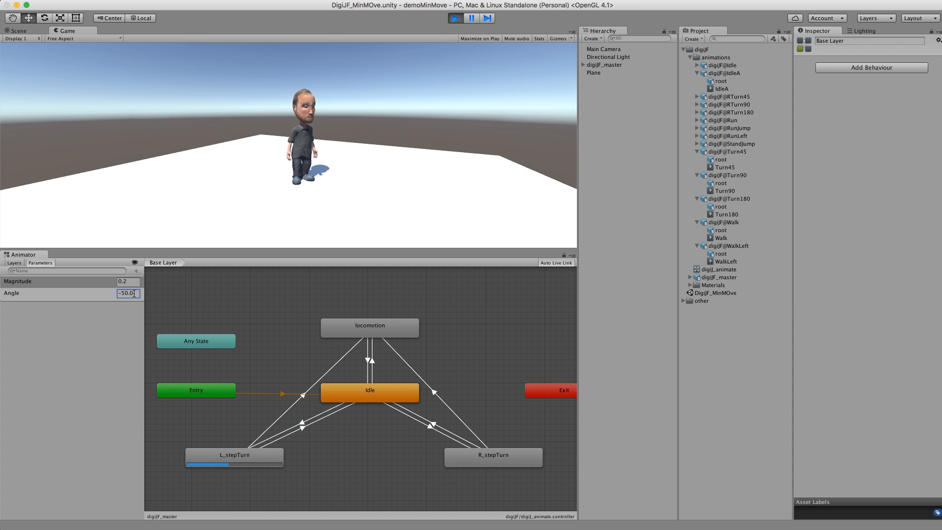
{"action": "left_click", "coordinate": [133, 281]}
{"action": "left_click", "coordinate": [131, 293]}
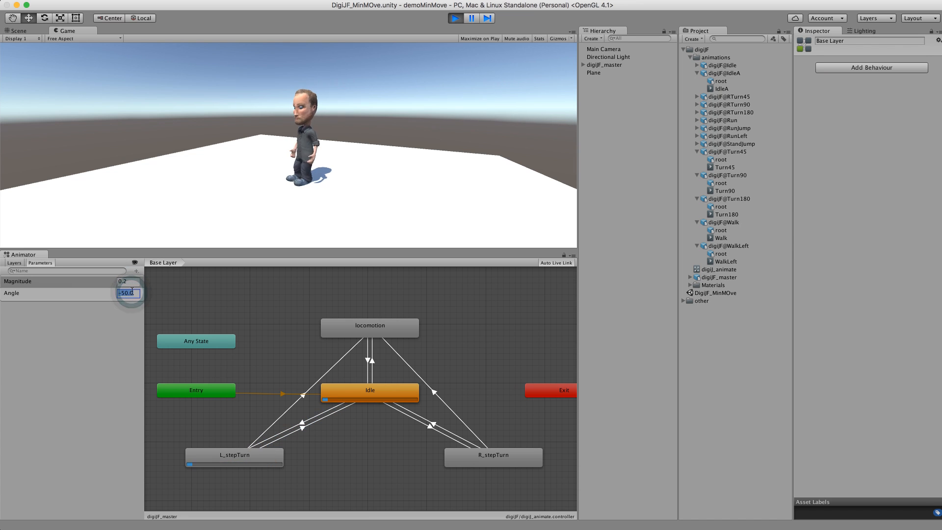
{"action": "type", "text": "50"}
{"action": "key", "text": "Return"}
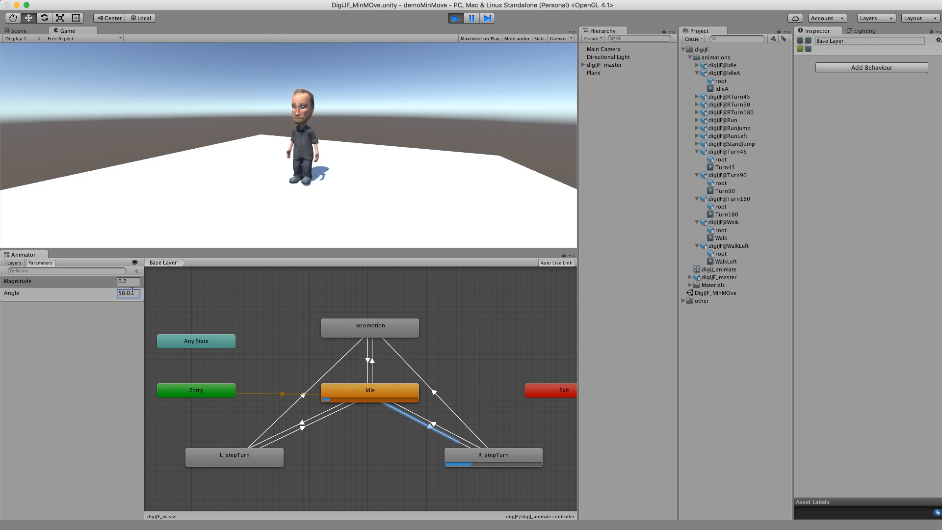
Step: Set the Angle parameter to 20 and the Magnitude parameter to 0.3 to test the locomotion state
{"action": "left_click", "coordinate": [118, 293]}
{"action": "type", "text": "20"}
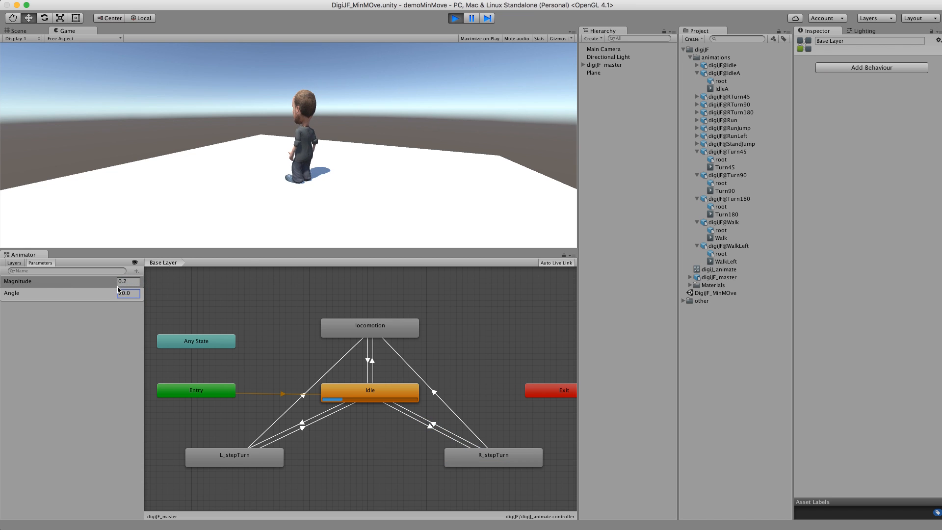
{"action": "type", "text": "0.3"}
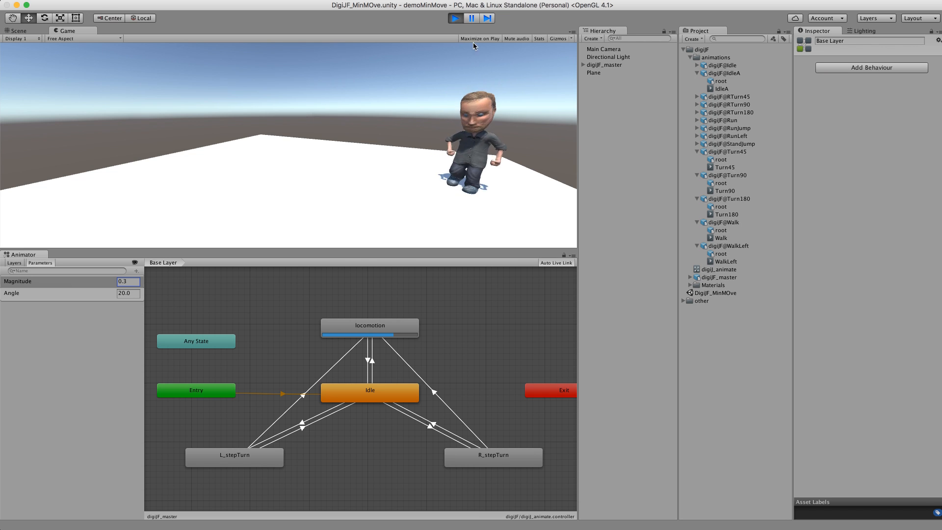
Step: Stop Play mode and review the Idle, R_stepTurn and locomotion states and their turn transitions
{"action": "left_click", "coordinate": [455, 19]}
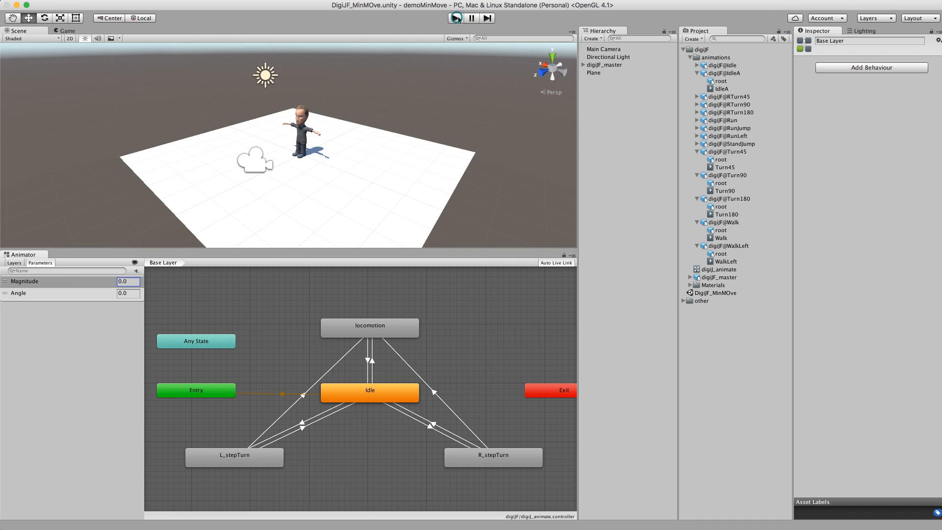
{"action": "left_click", "coordinate": [386, 392]}
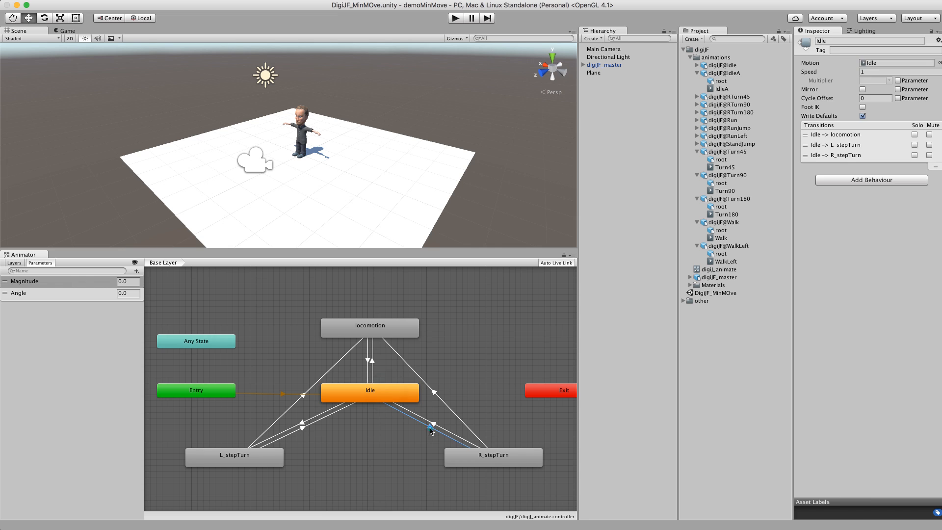
{"action": "left_click", "coordinate": [429, 427]}
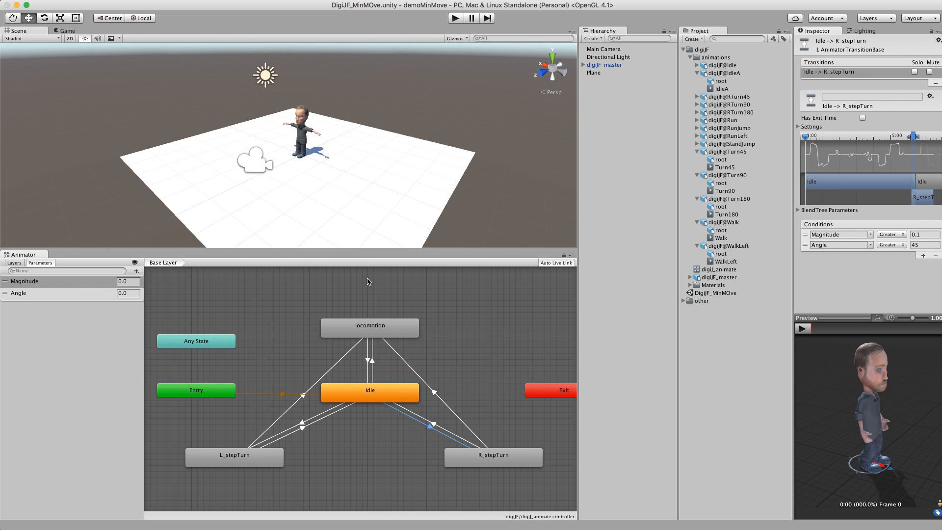
{"action": "left_click", "coordinate": [318, 422]}
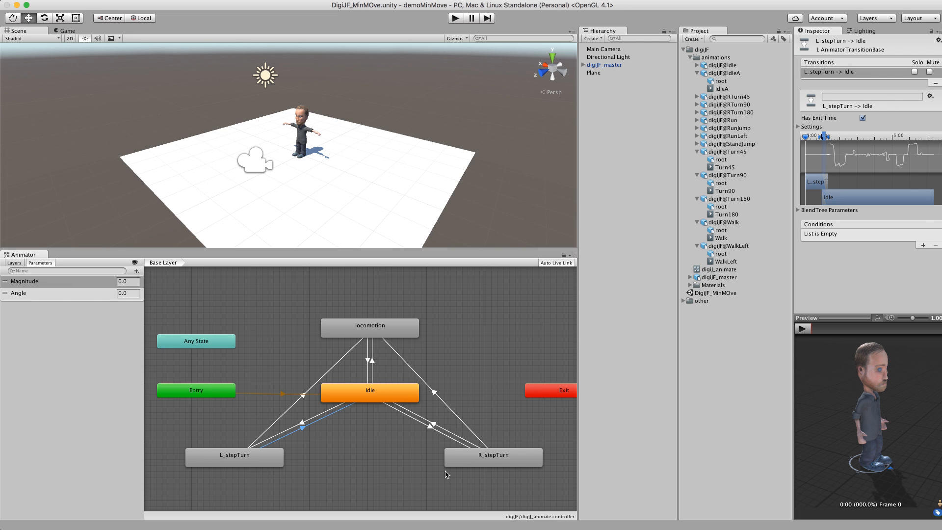
{"action": "left_click", "coordinate": [487, 458]}
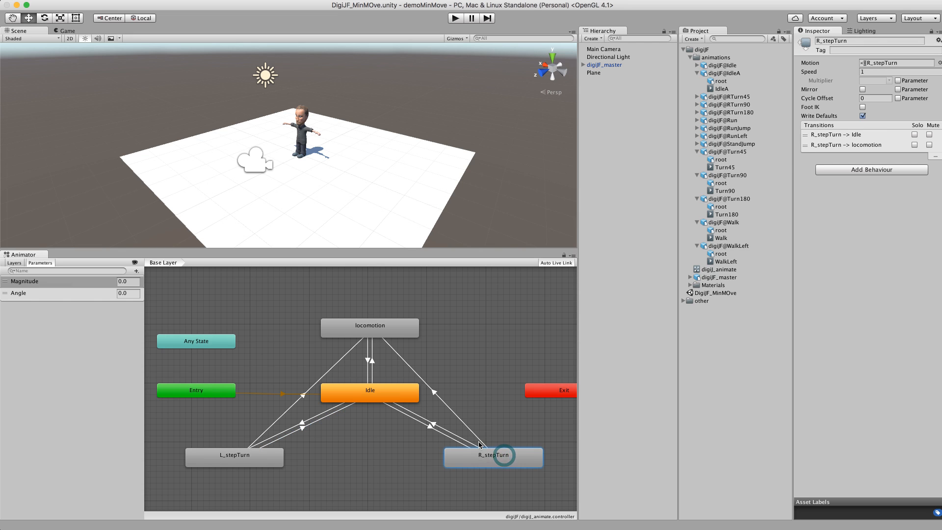
{"action": "left_click", "coordinate": [399, 331]}
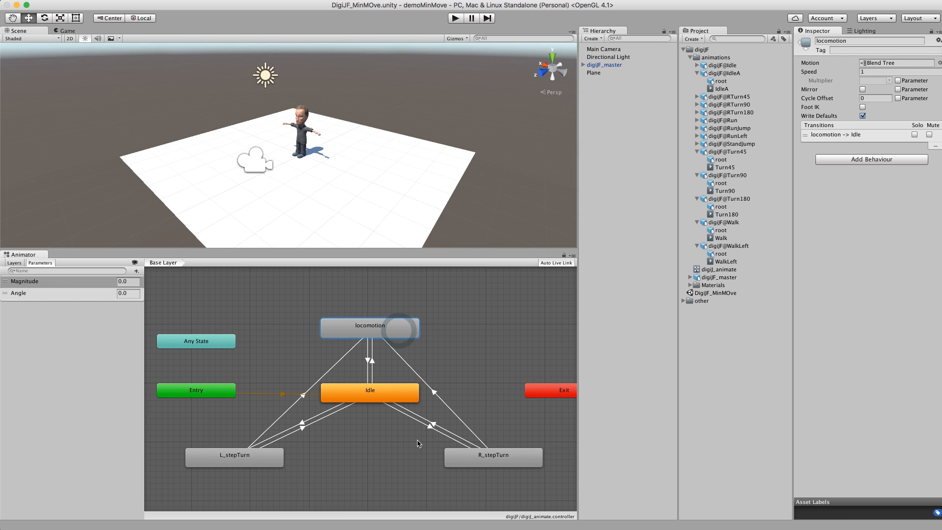